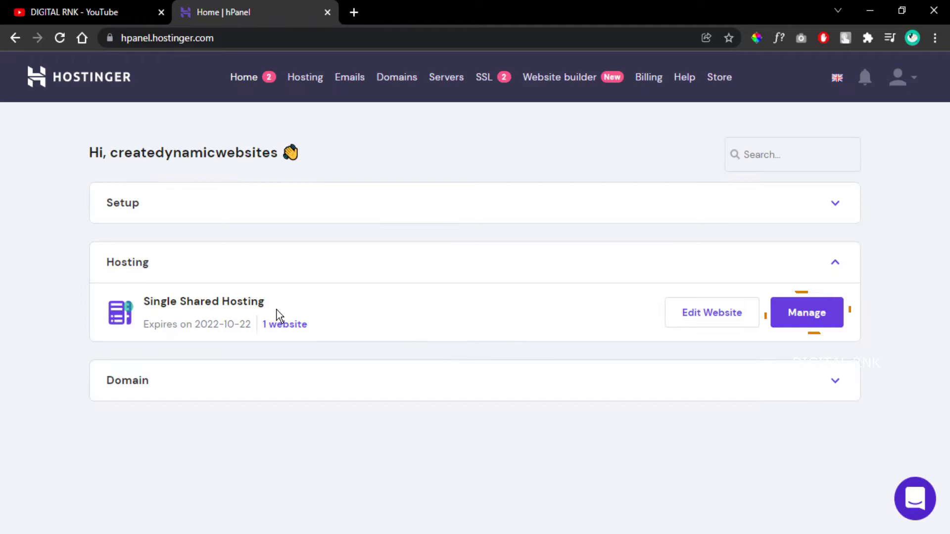
Step: Manage the Single Shared Hosting plan and open its Email Accounts for createdynamicwebsites.com
click(795, 323)
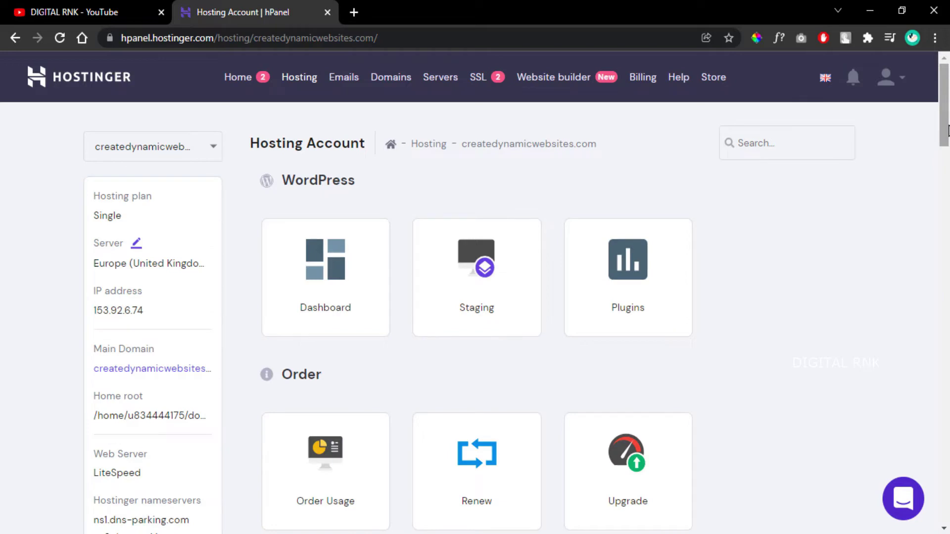
drag(949, 134, 949, 182)
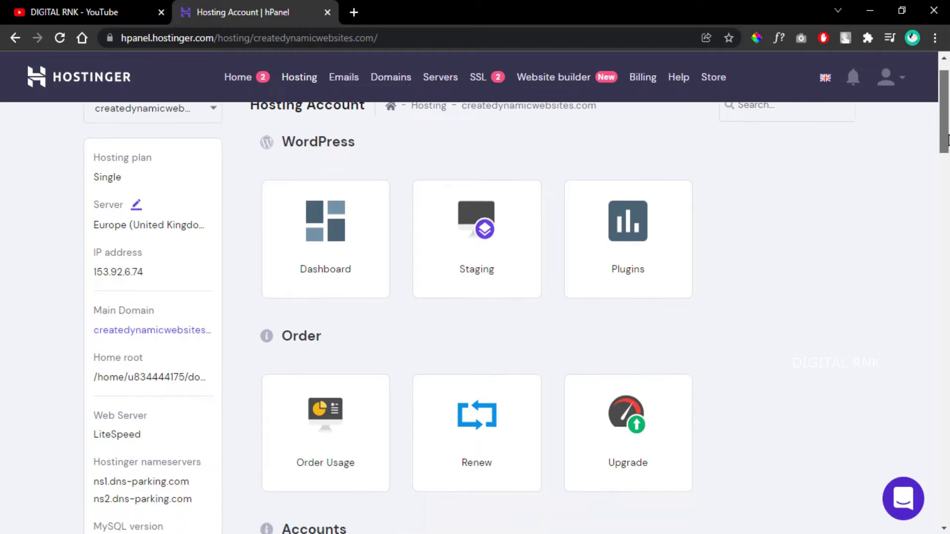
scroll(566, 321, down, 3)
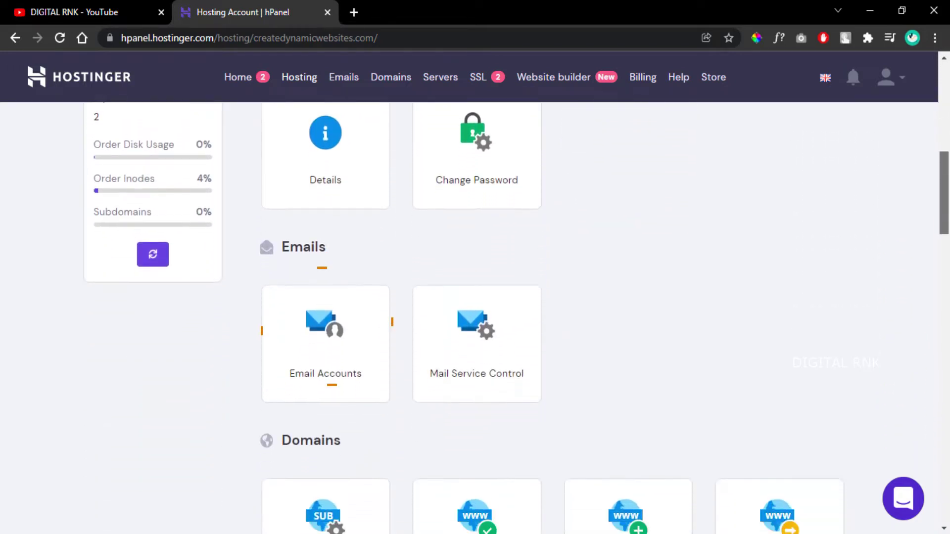
click(354, 334)
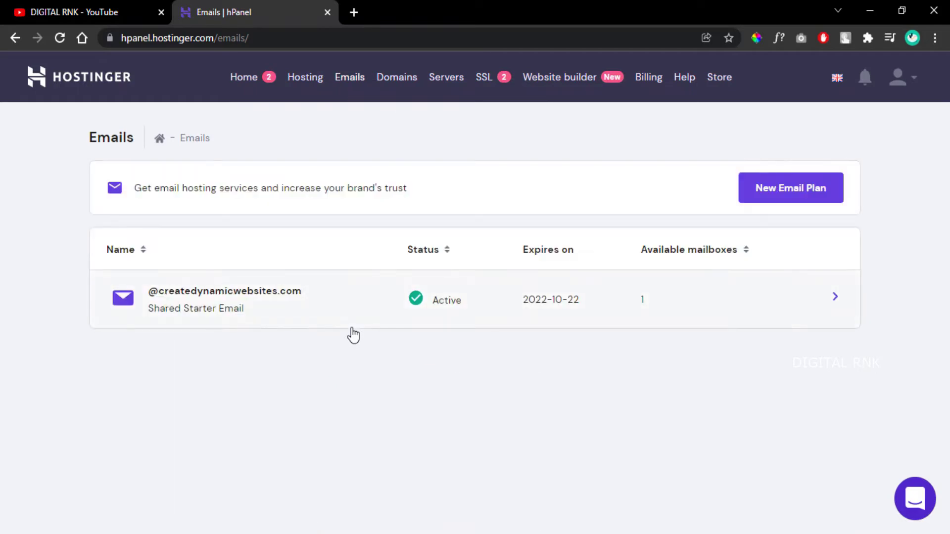
click(897, 304)
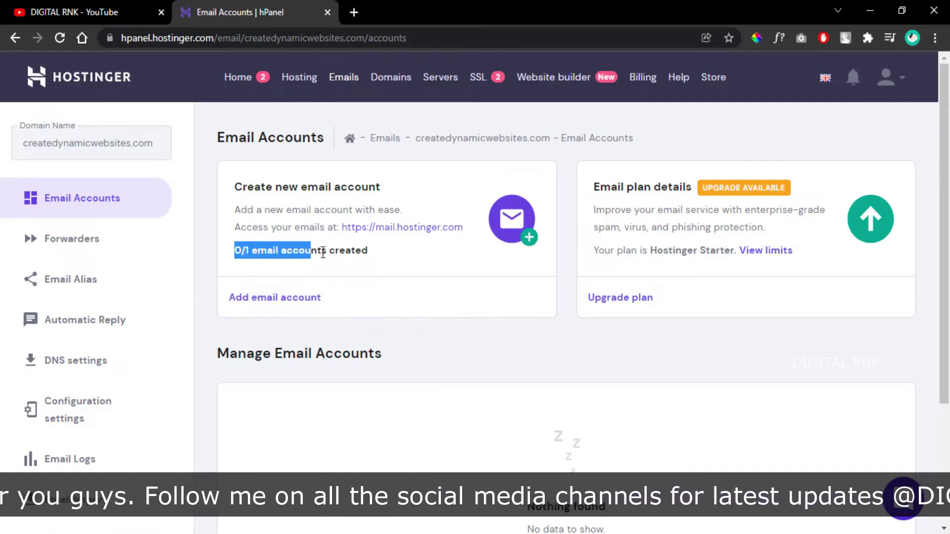
drag(231, 250, 385, 253)
click(385, 252)
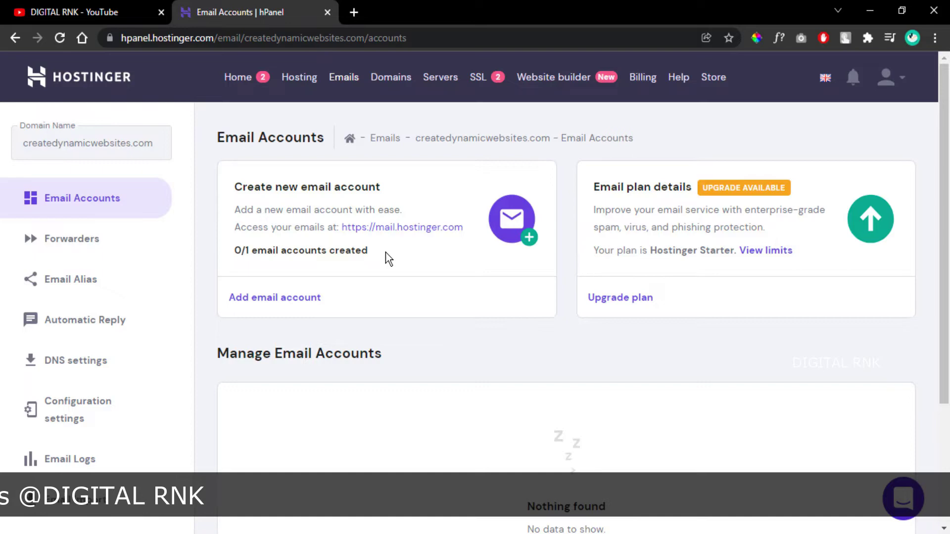
click(619, 301)
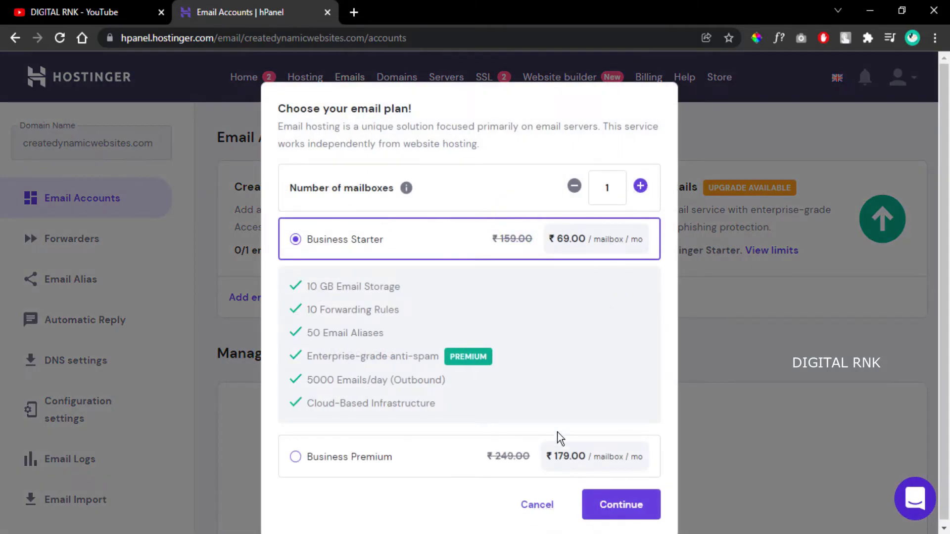
click(533, 514)
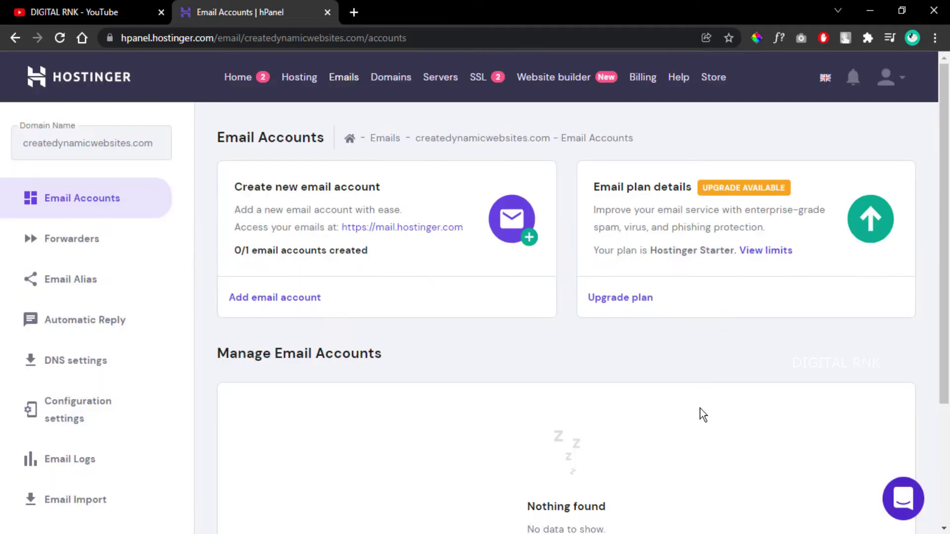
click(253, 303)
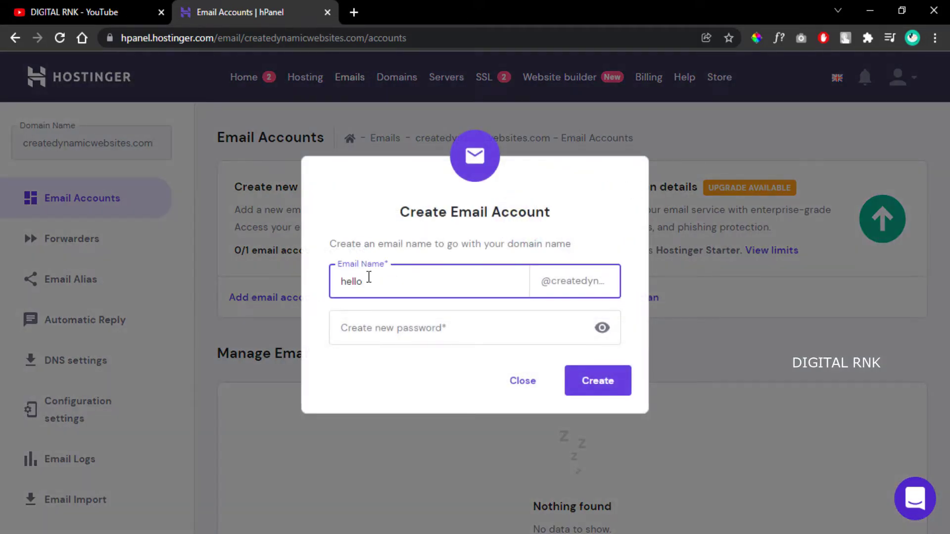
click(376, 317)
text(*)
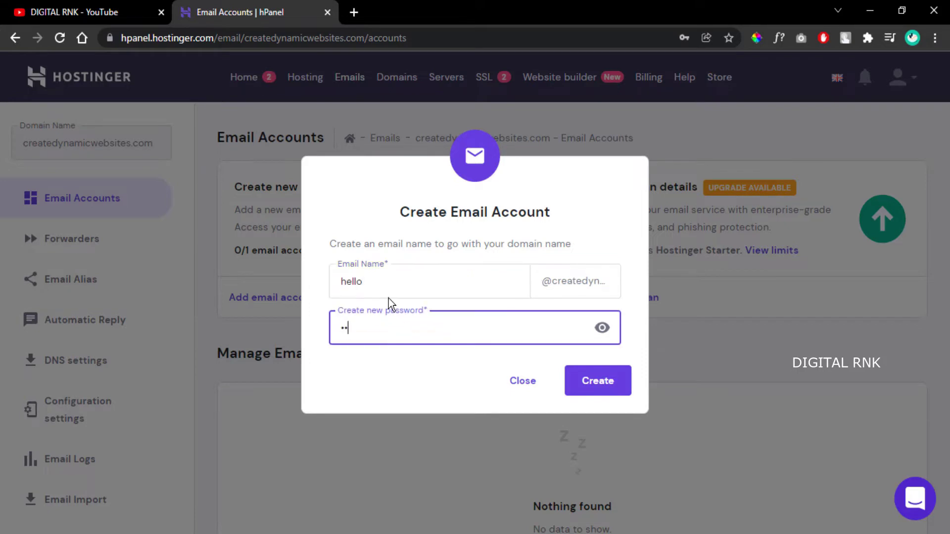
text(********)
click(597, 380)
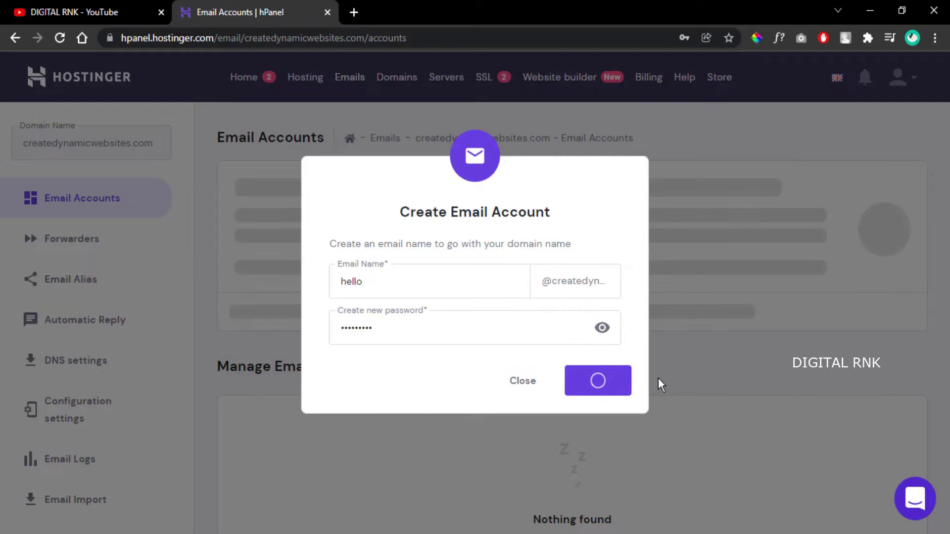
scroll(757, 323, down, 1)
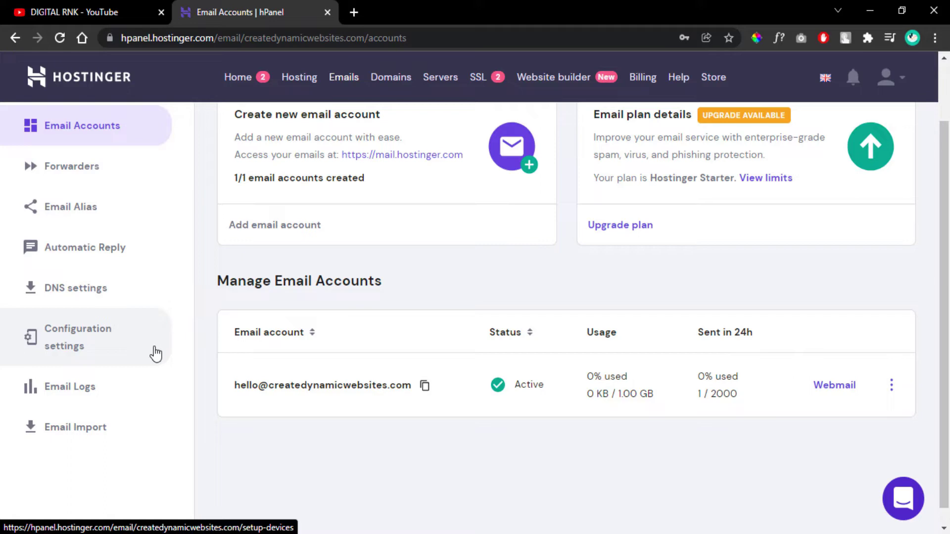
Step: Show the email Configuration settings with the manual IMAP, SMTP and POP details
click(156, 354)
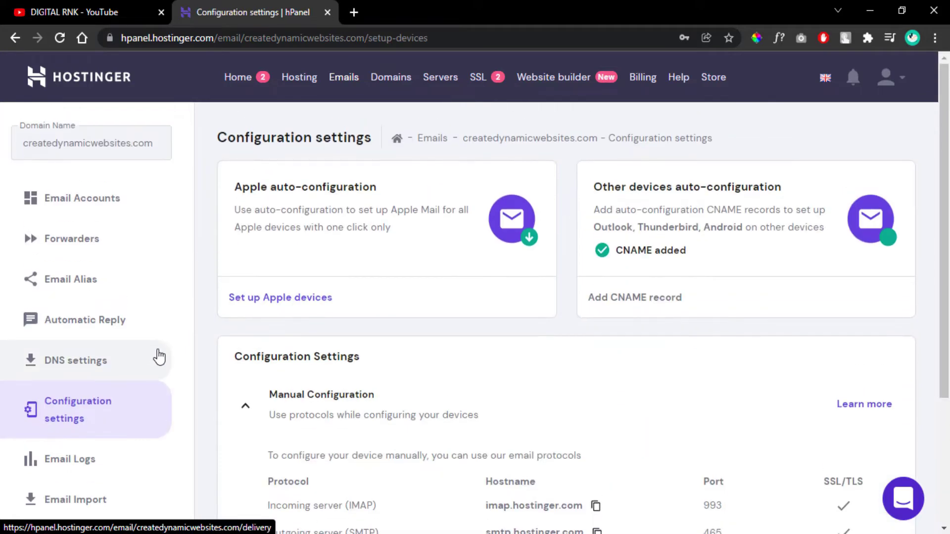
scroll(228, 395, down, 3)
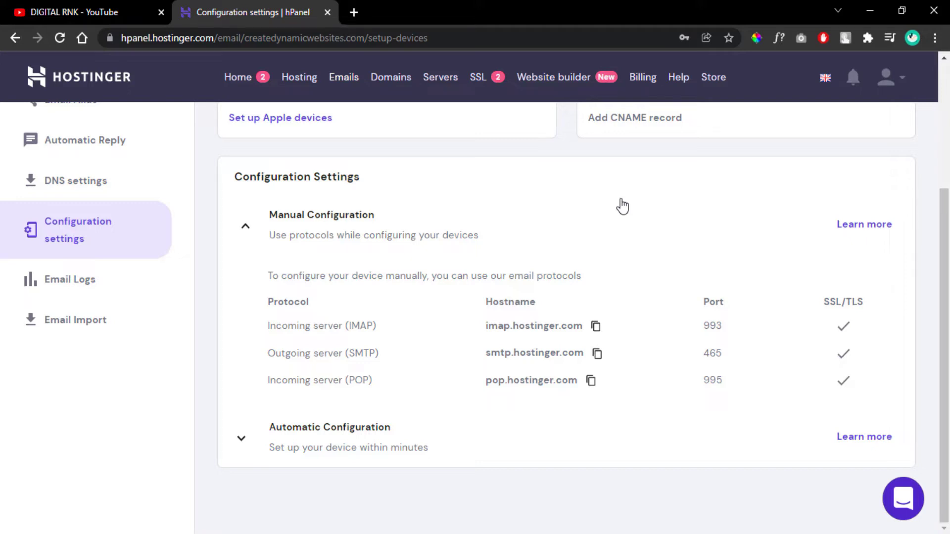
Step: Load createdynamicwebsites.com/wp-admin in a new tab and go to Plugins > Add New
click(354, 12)
text(createdynamicwebsites.com/wp-admin)
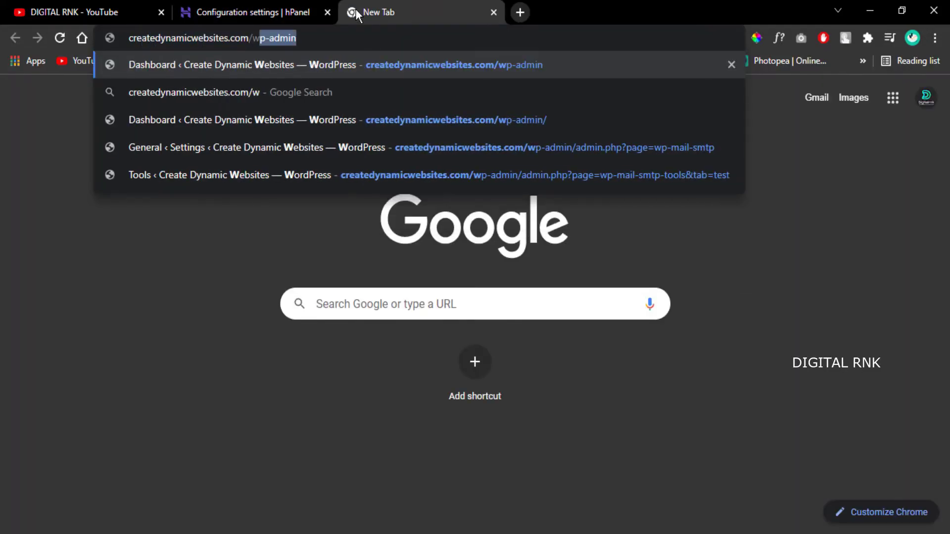
key(Return)
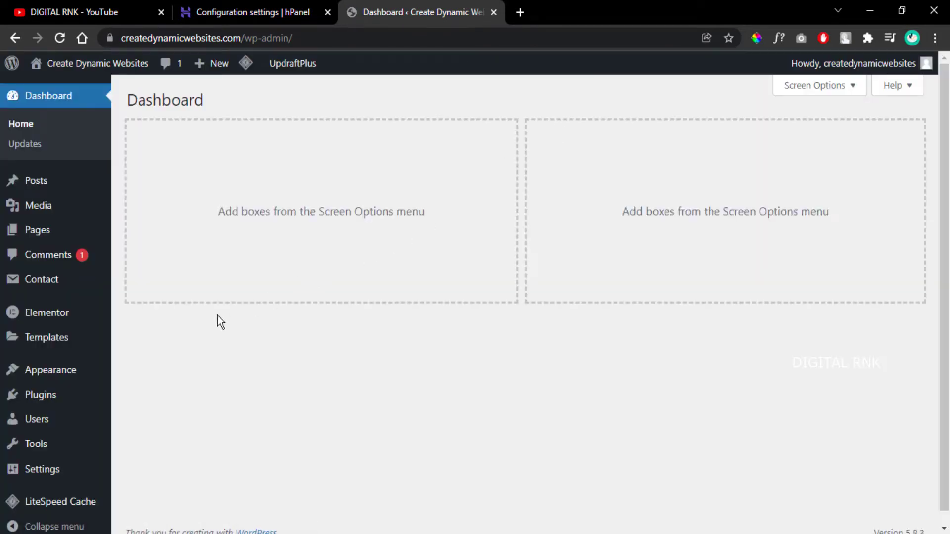
mouse_move(40, 394)
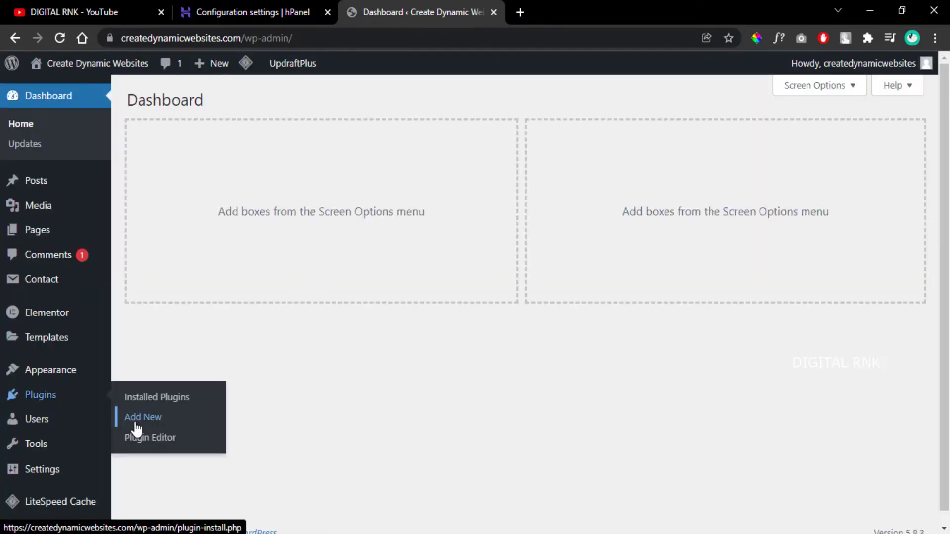
click(142, 417)
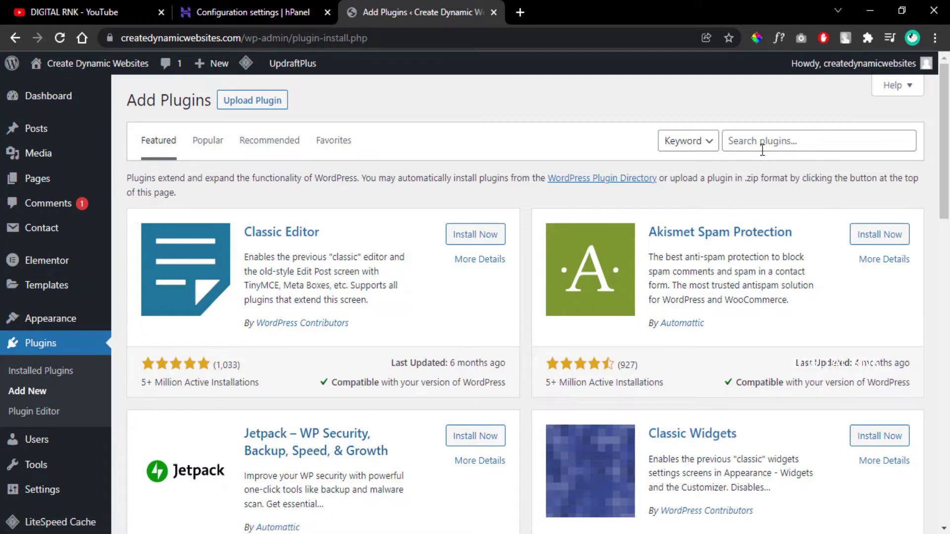
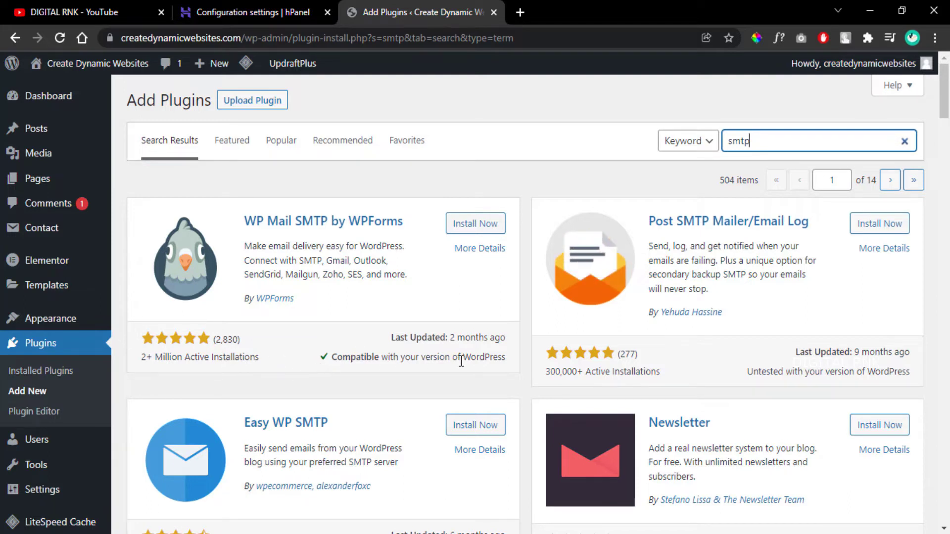
Step: Install and activate the WP Mail SMTP by WPForms plugin from Add Plugins
click(455, 241)
click(460, 224)
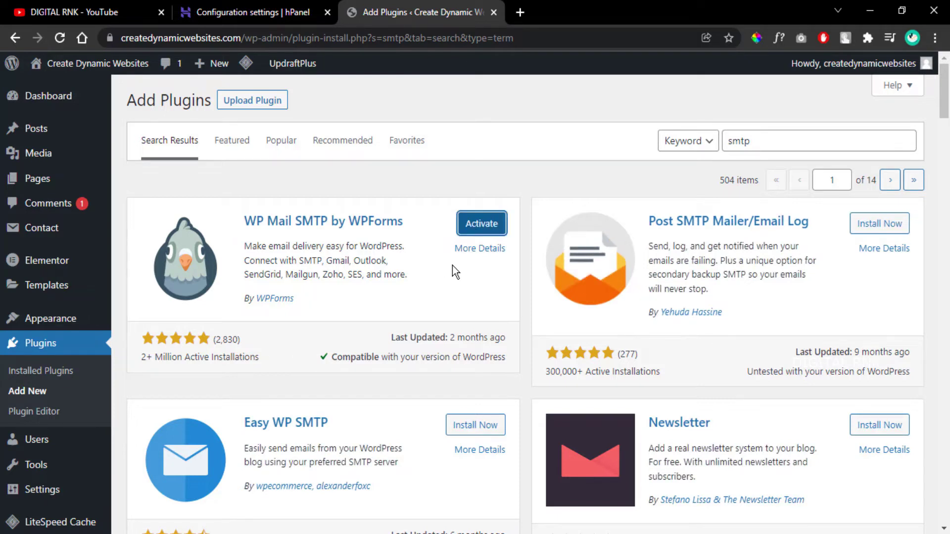
click(477, 233)
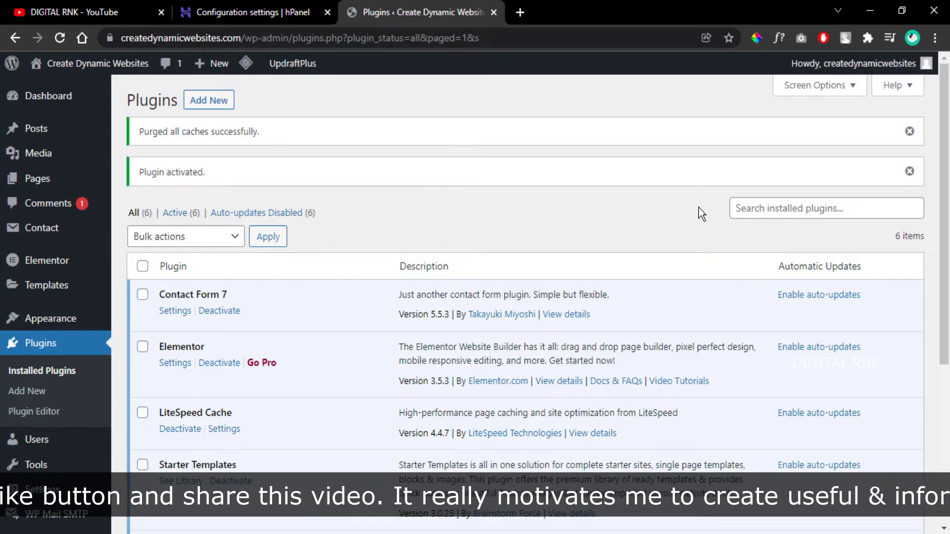
scroll(698, 208, down, 1)
scroll(520, 297, down, 2)
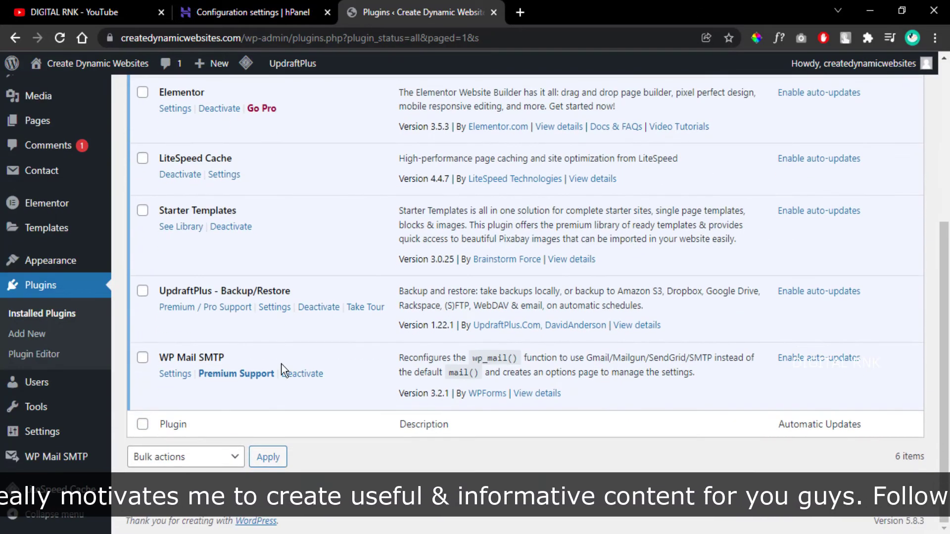
Step: Open the WP Mail SMTP settings page from the installed plugins list
click(172, 373)
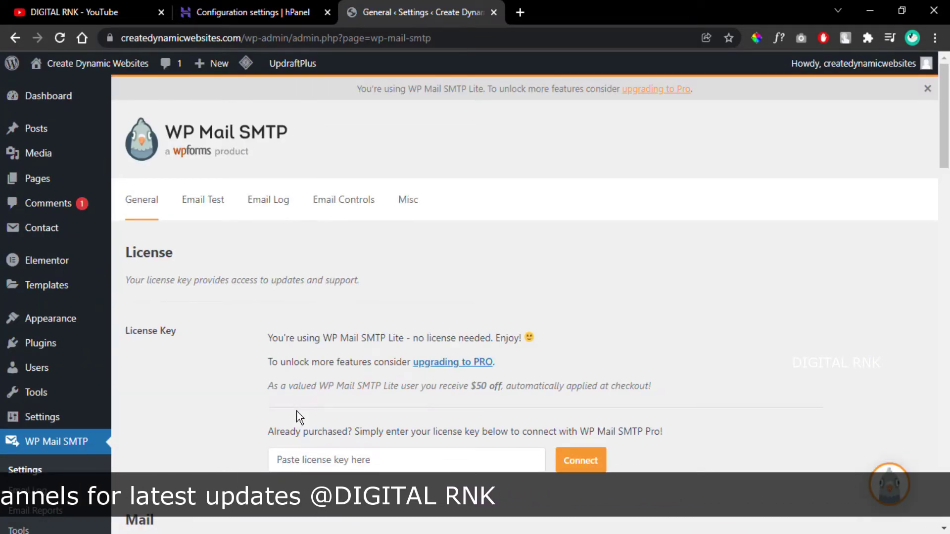
scroll(553, 381, down, 5)
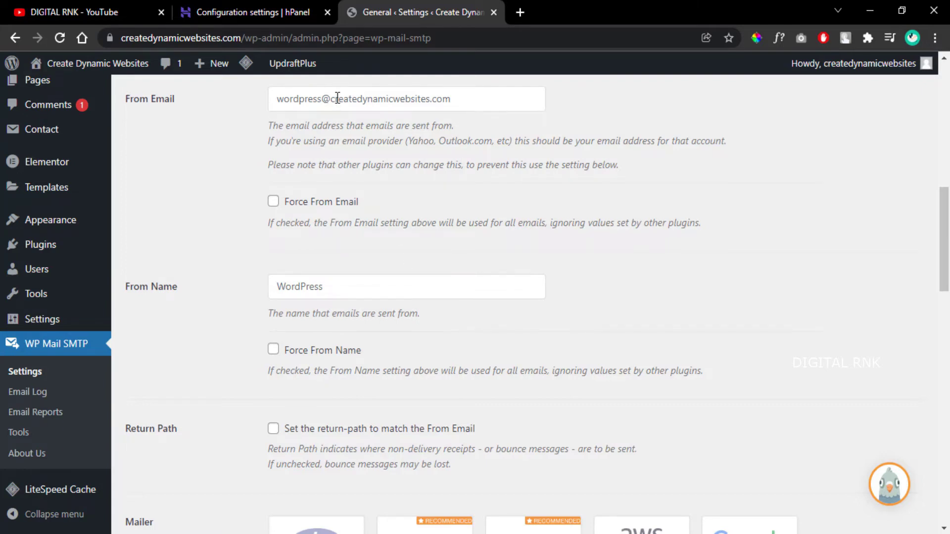
click(267, 12)
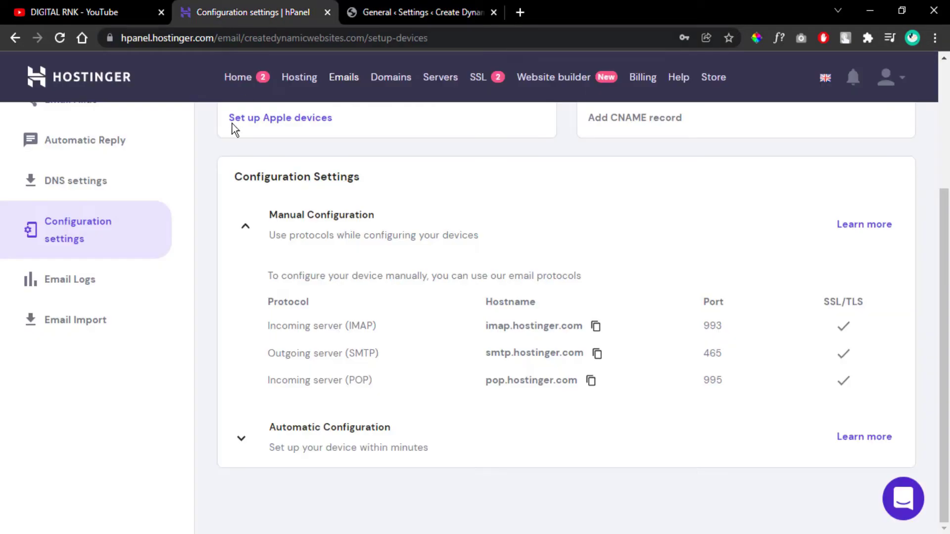
scroll(185, 231, up, 2)
scroll(185, 231, up, 1)
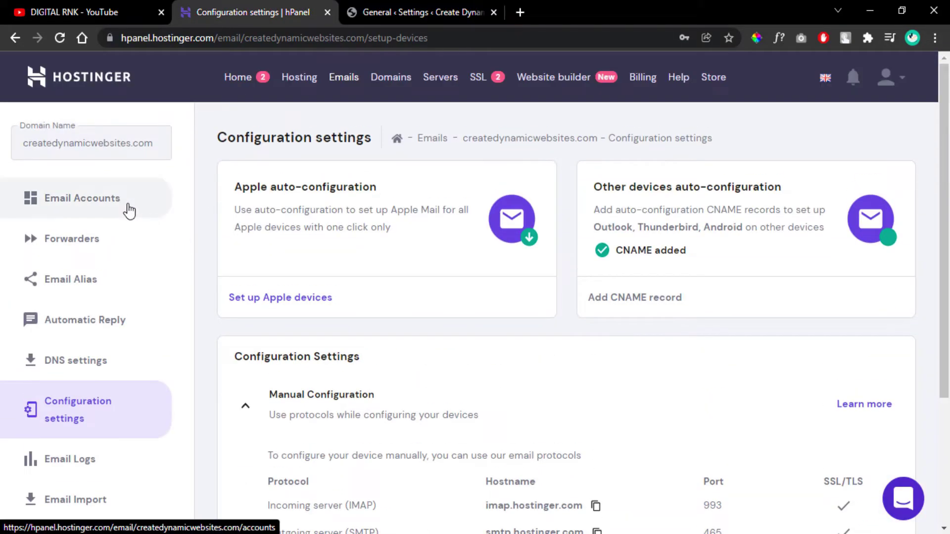
click(127, 212)
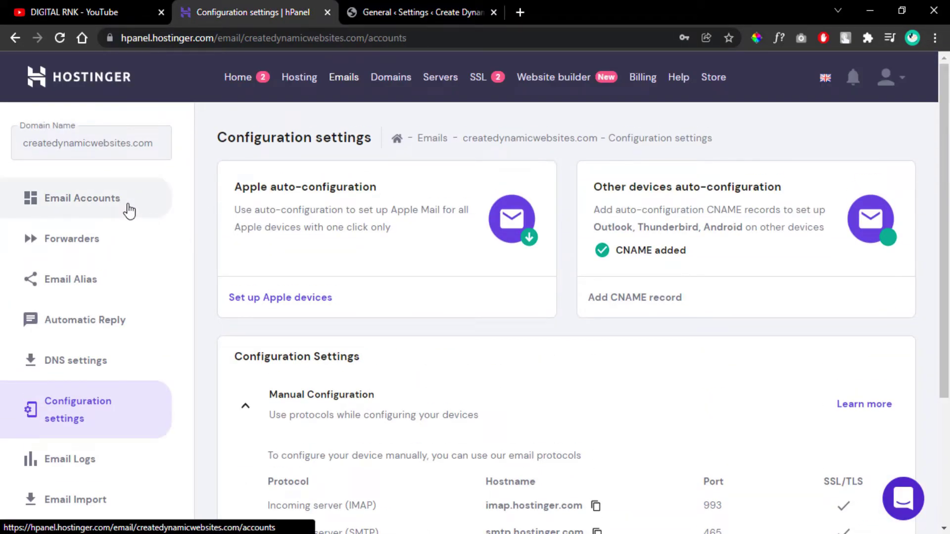
scroll(248, 391, down, 1)
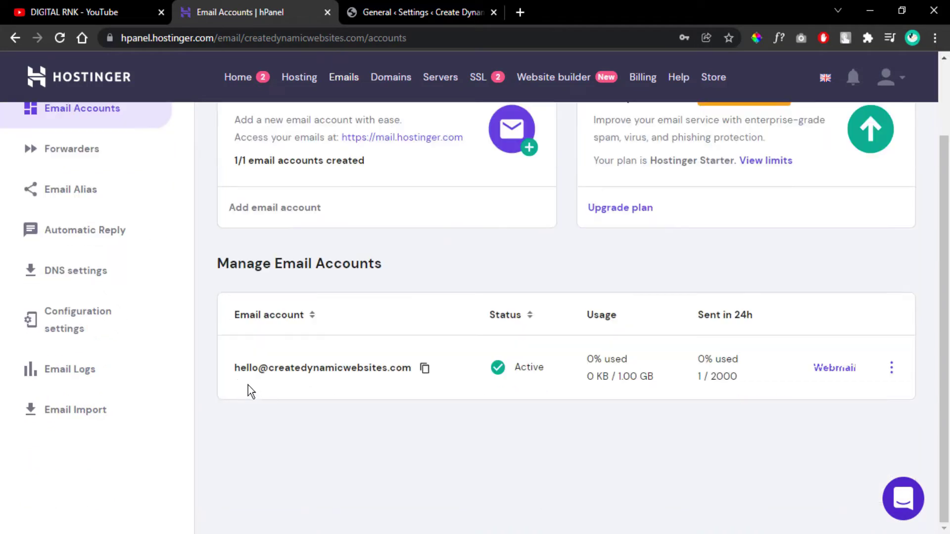
click(426, 370)
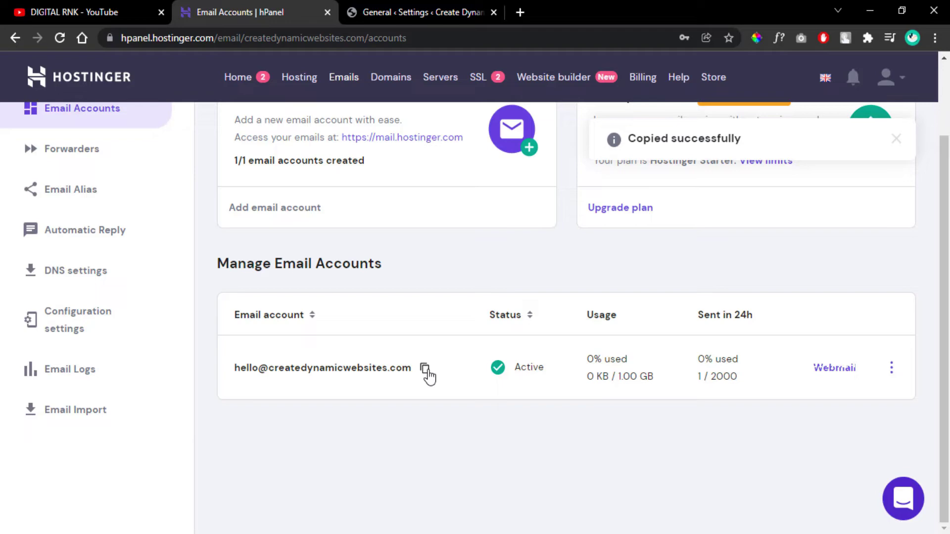
click(405, 11)
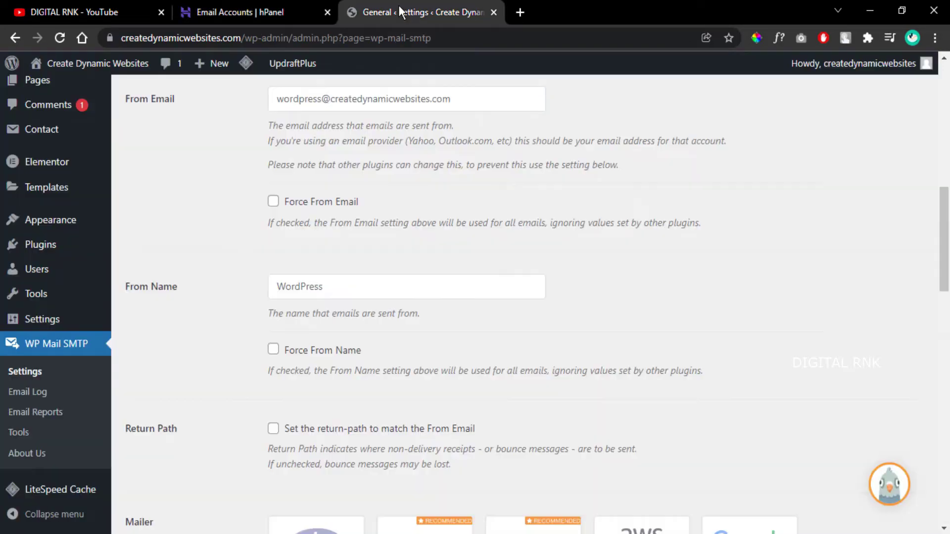
scroll(348, 98, up, 1)
click(341, 171)
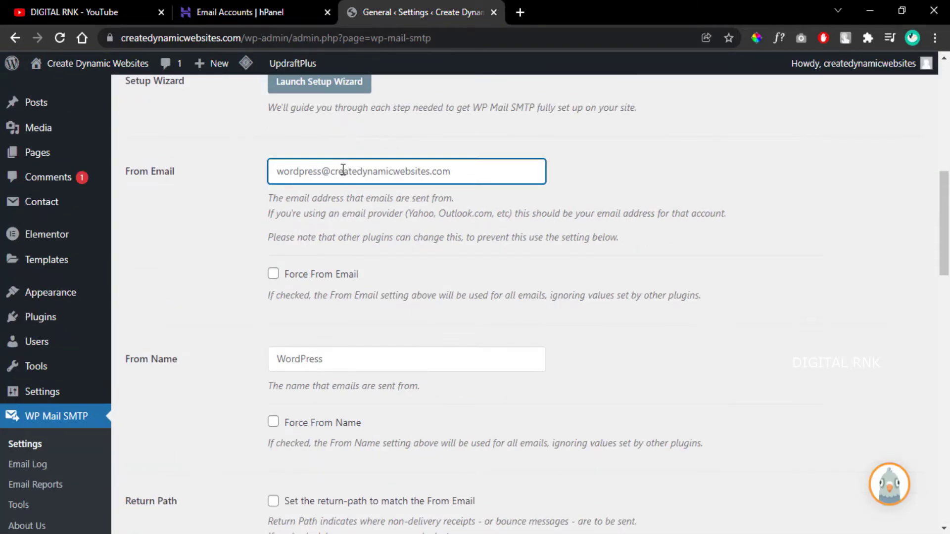
right_click(342, 170)
click(377, 283)
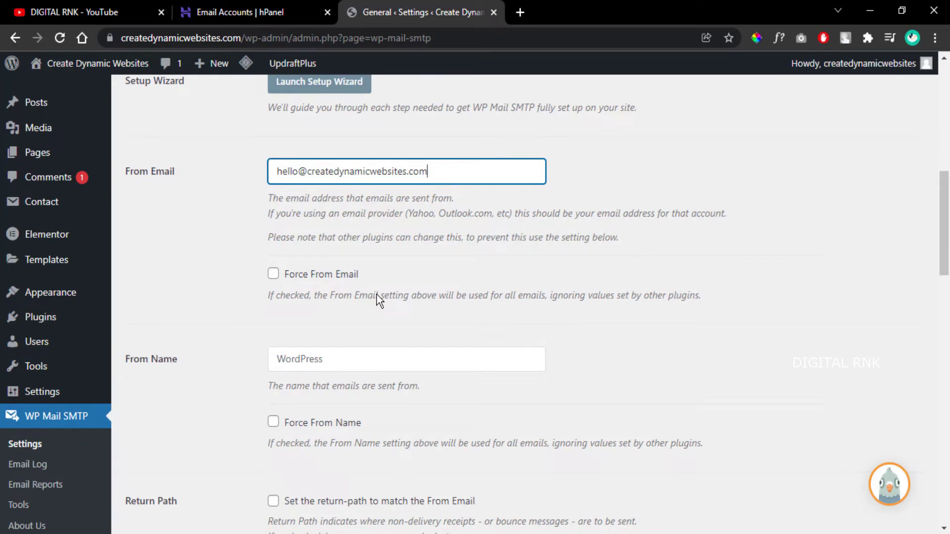
key(End)
click(274, 275)
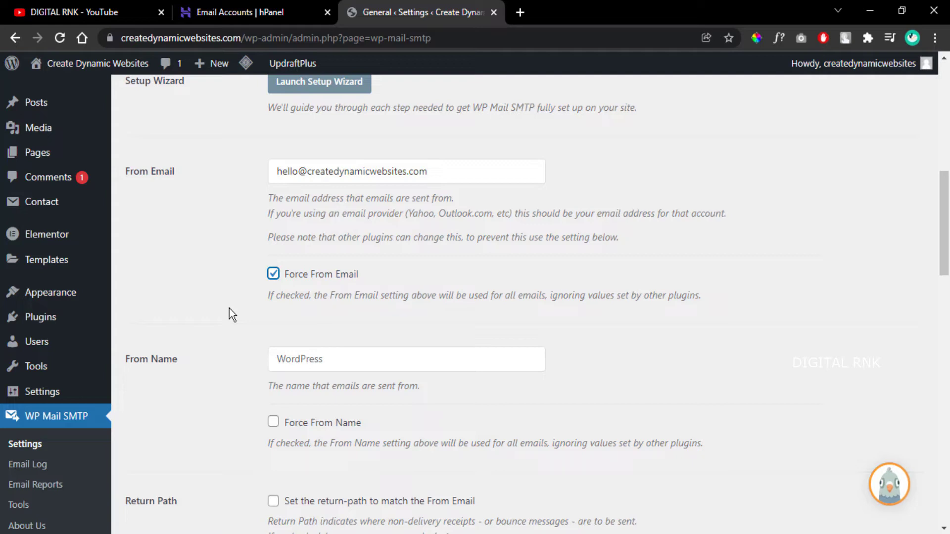
scroll(229, 308, down, 1)
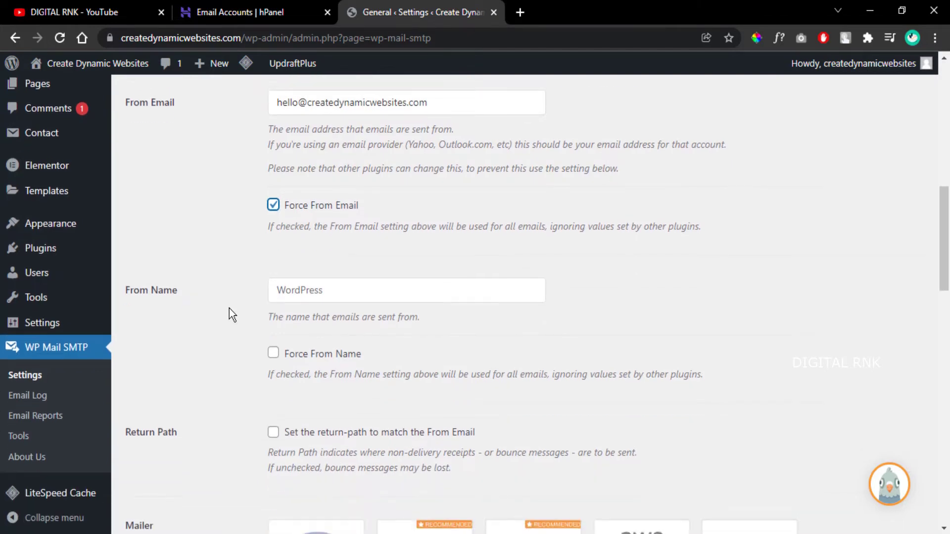
key(Tab)
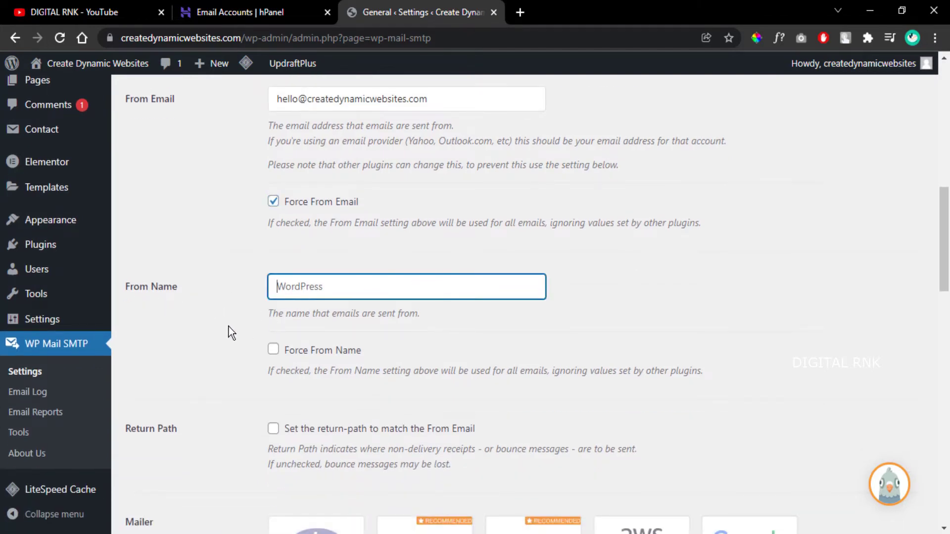
text(Create)
text( Dynamic Web)
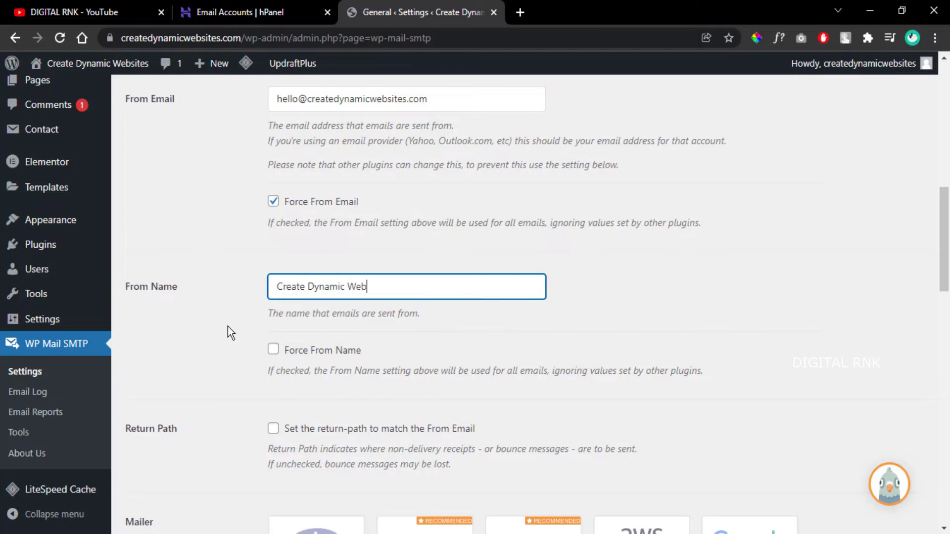
text(sites)
click(273, 350)
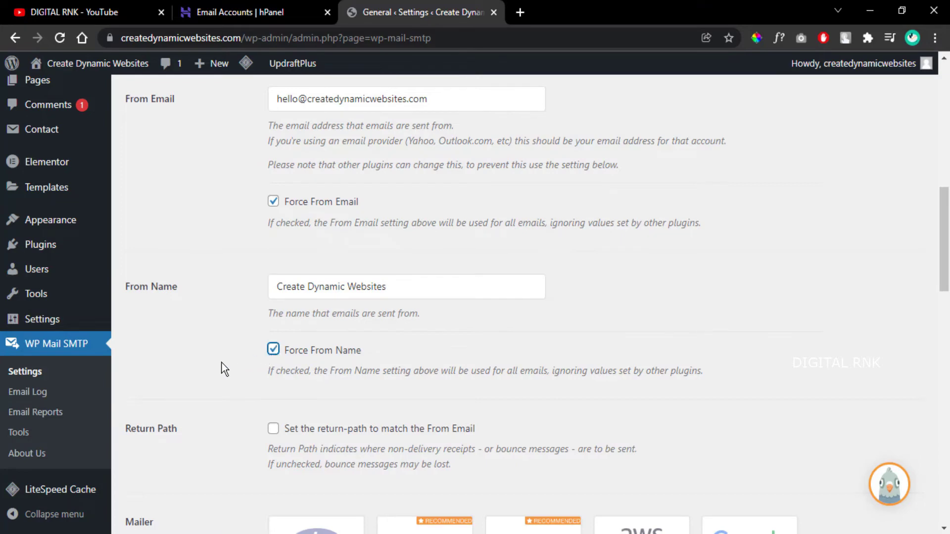
scroll(221, 362, down, 2)
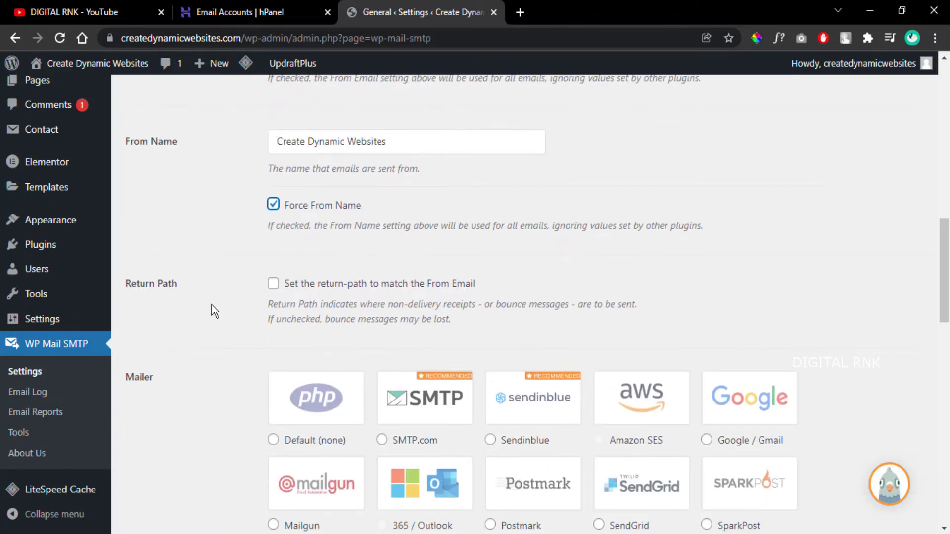
Step: Enable setting the return-path to match the From Email
click(272, 285)
scroll(233, 313, down, 2)
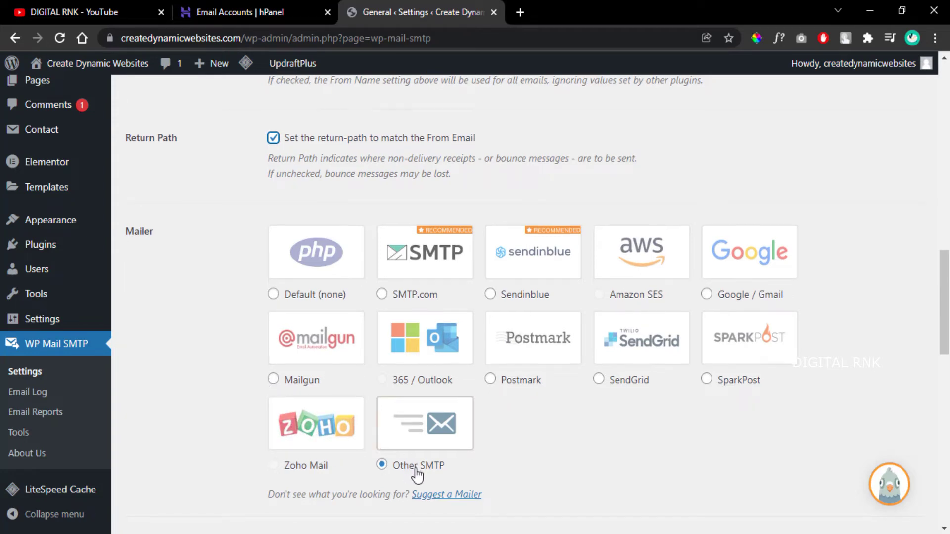
scroll(532, 402, down, 1)
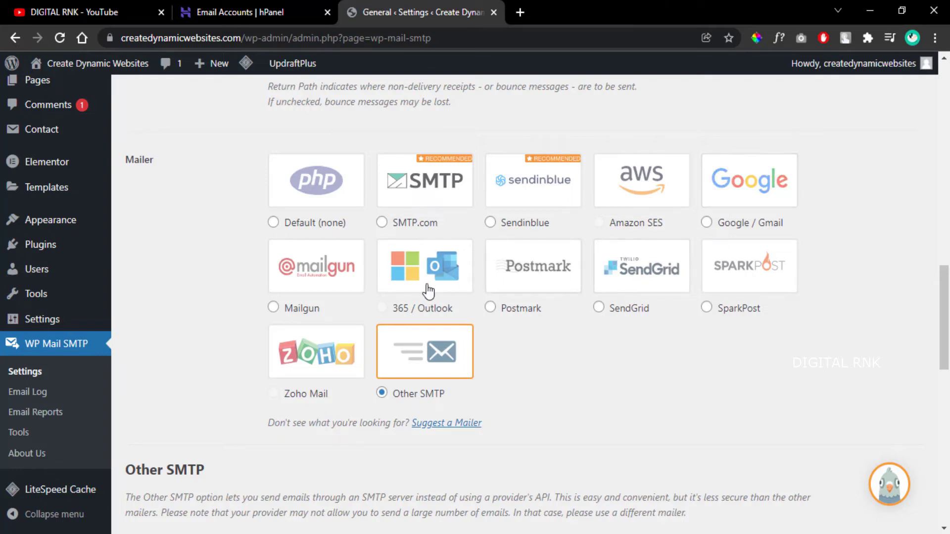
scroll(501, 372, down, 3)
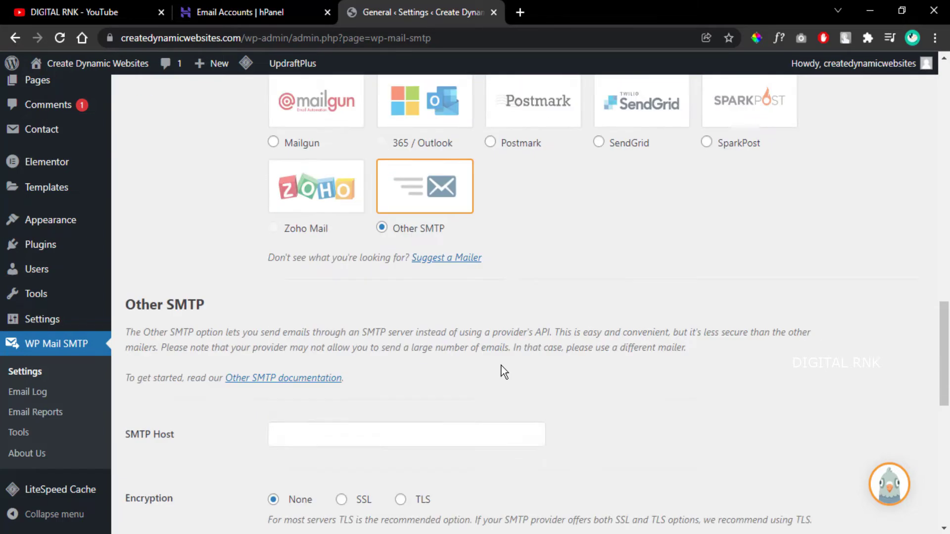
scroll(227, 283, down, 2)
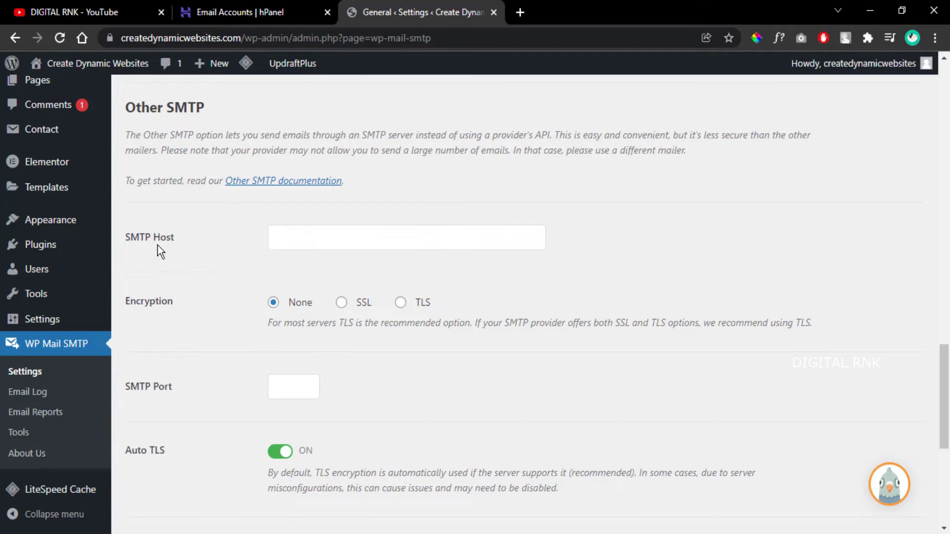
Step: Open hPanel's email configuration settings showing outgoing server smtp.hostinger.com, port 465
click(204, 12)
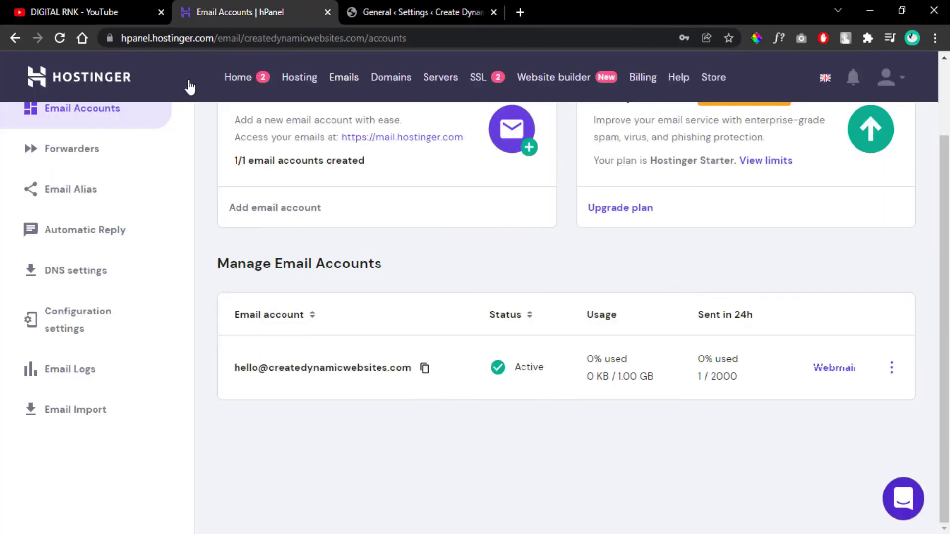
click(103, 324)
scroll(226, 438, down, 3)
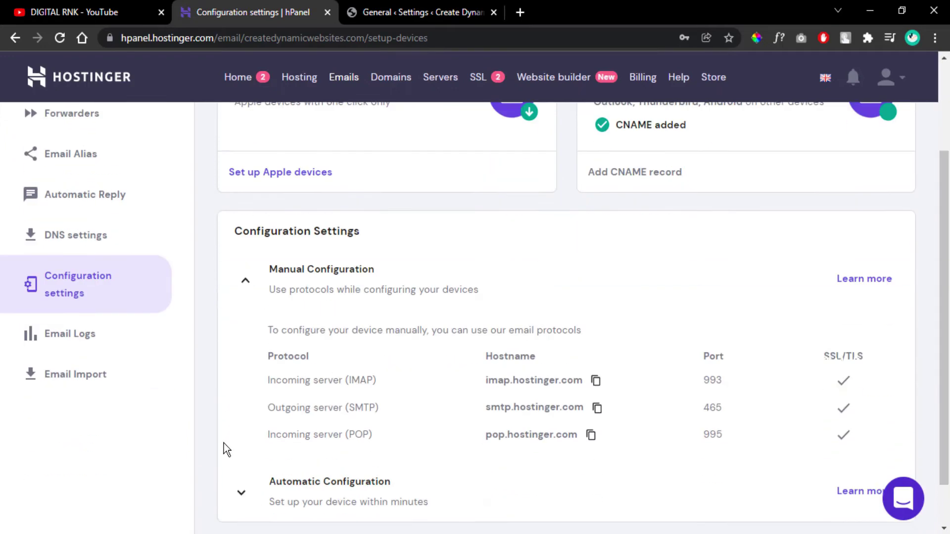
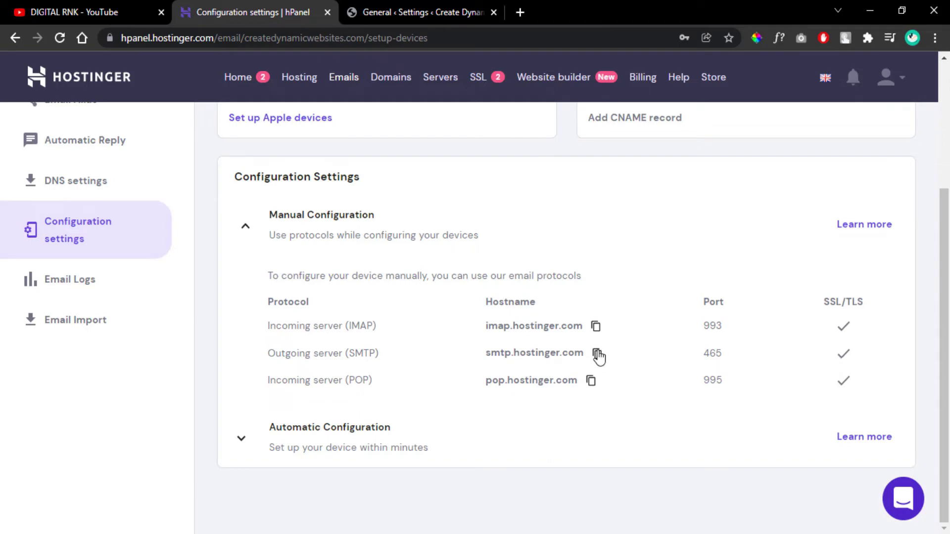
Step: Copy hPanel's hostname into SMTP Host as smtp.hostinger.com and choose SSL encryption
click(598, 355)
click(415, 12)
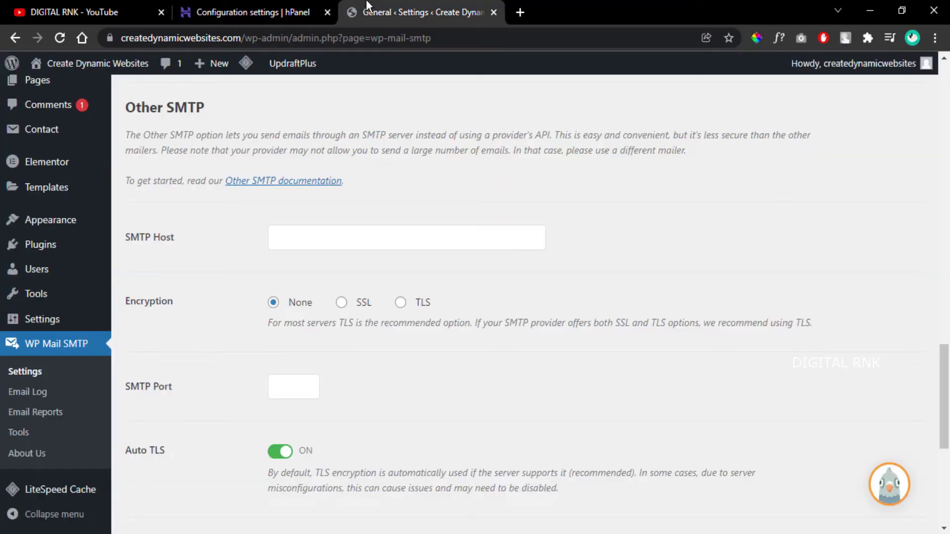
click(304, 238)
right_click(303, 237)
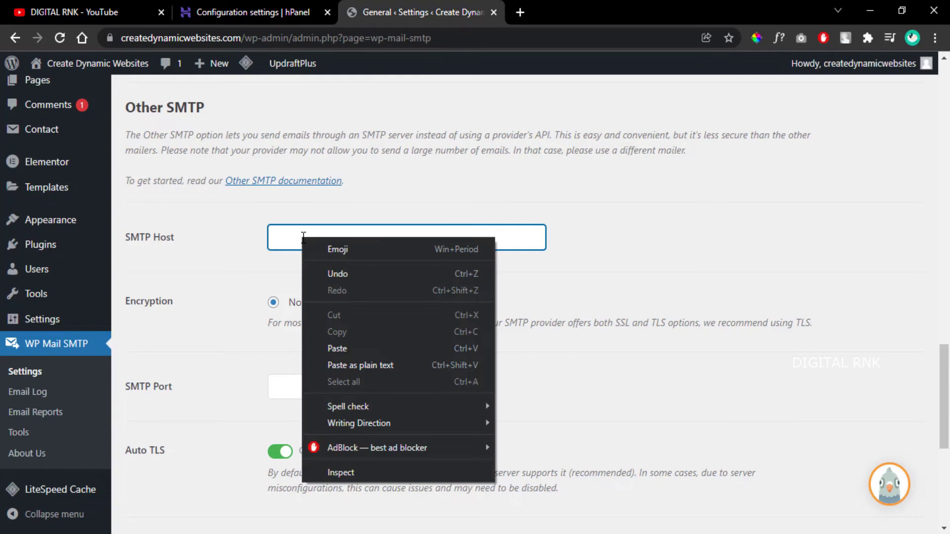
click(343, 364)
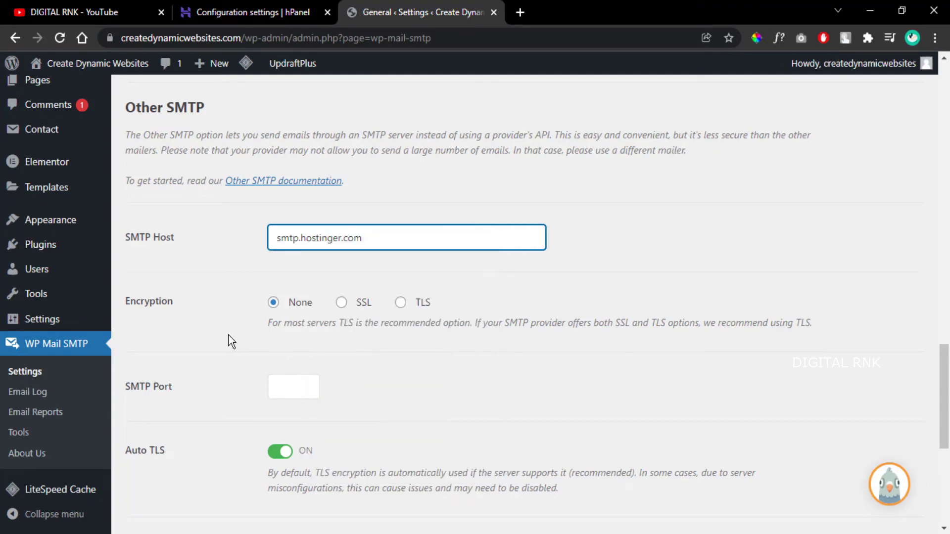
click(341, 303)
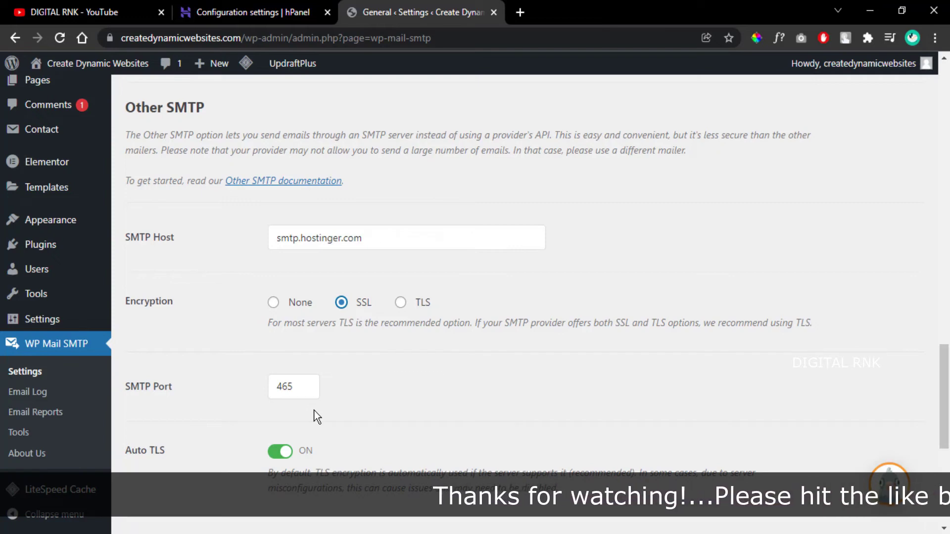
Step: Copy port 465 from hPanel and confirm it in the SMTP Port field
click(230, 5)
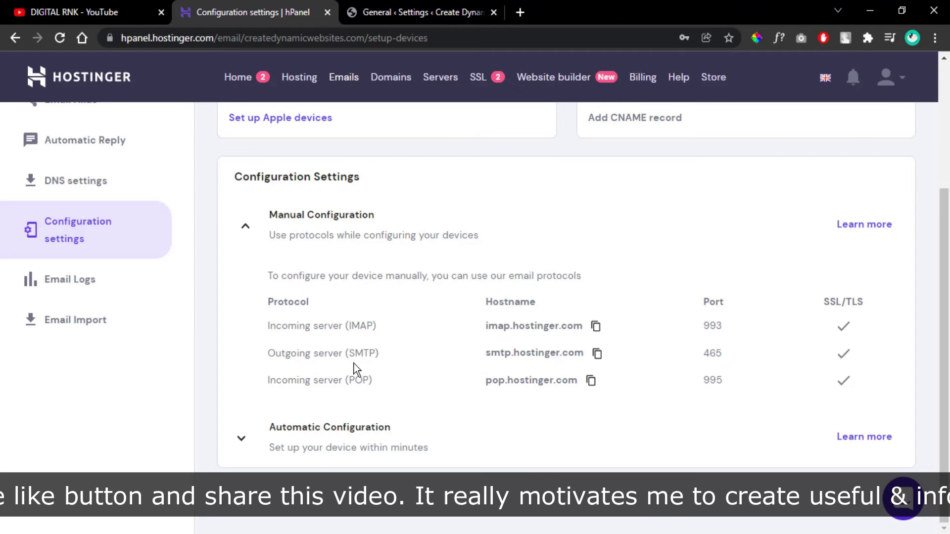
double_click(712, 353)
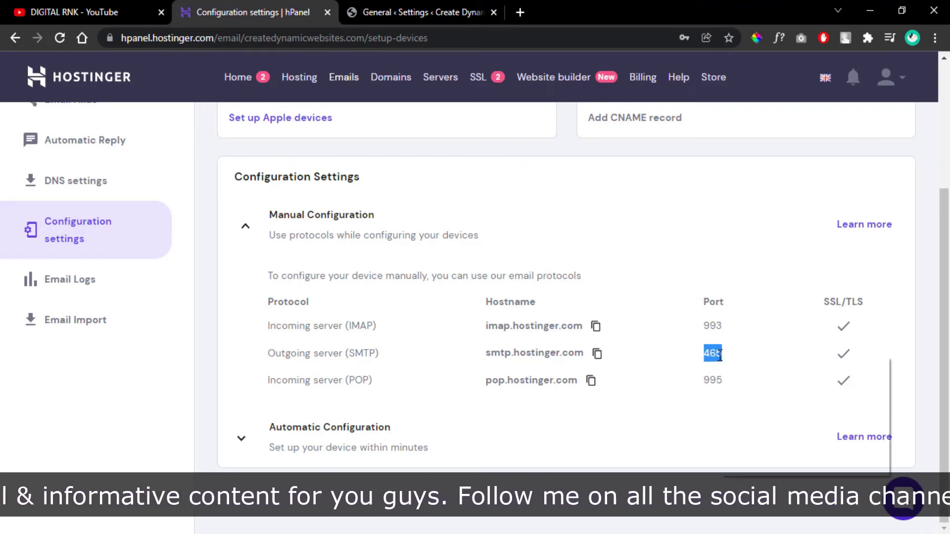
right_click(719, 357)
click(734, 368)
click(419, 12)
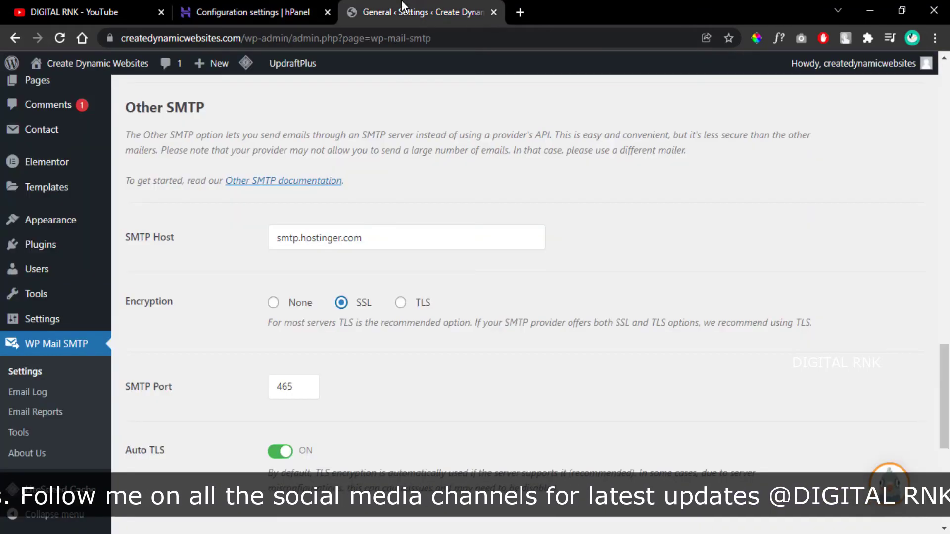
right_click(285, 386)
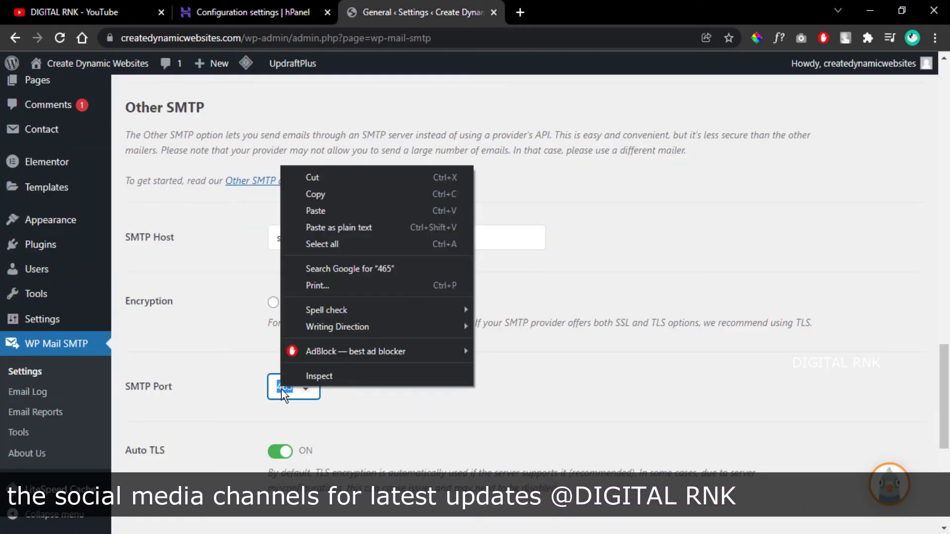
click(310, 239)
click(373, 397)
scroll(349, 417, down, 2)
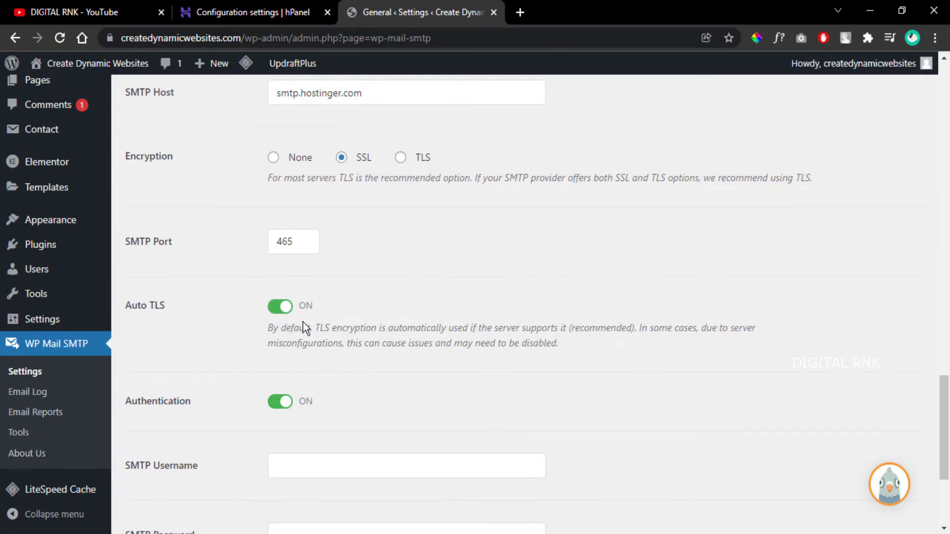
scroll(304, 322, down, 1)
scroll(251, 389, down, 1)
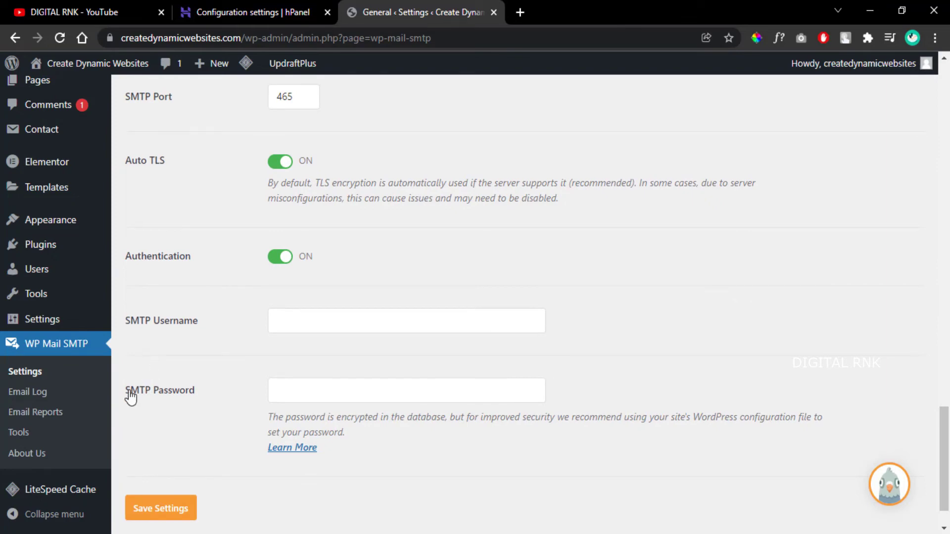
scroll(180, 402, down, 1)
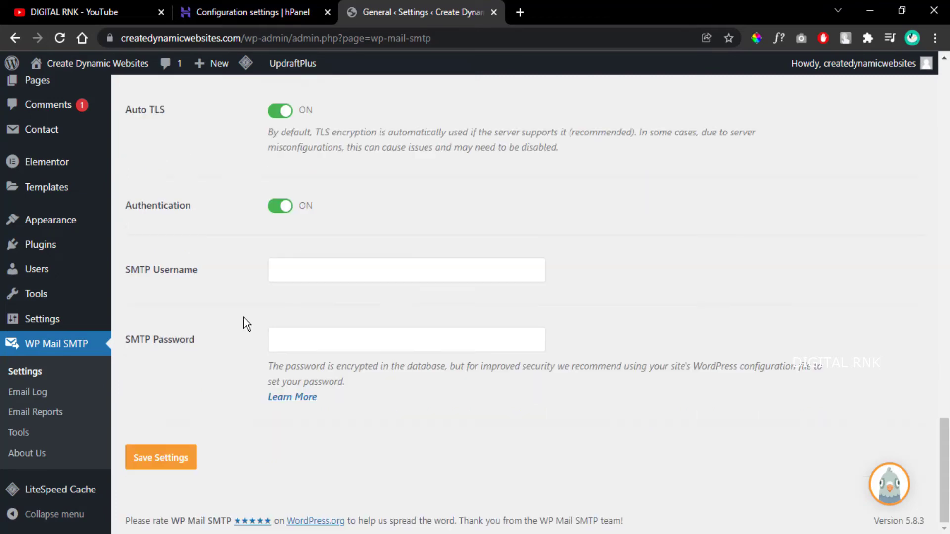
Step: Paste the mailbox address as SMTP username, enter the password, and save the settings
right_click(297, 276)
click(336, 389)
click(318, 347)
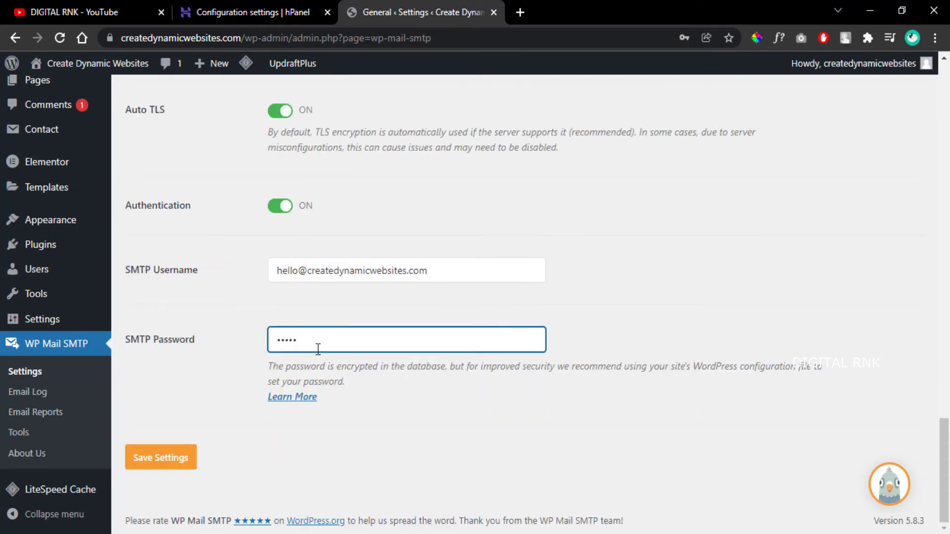
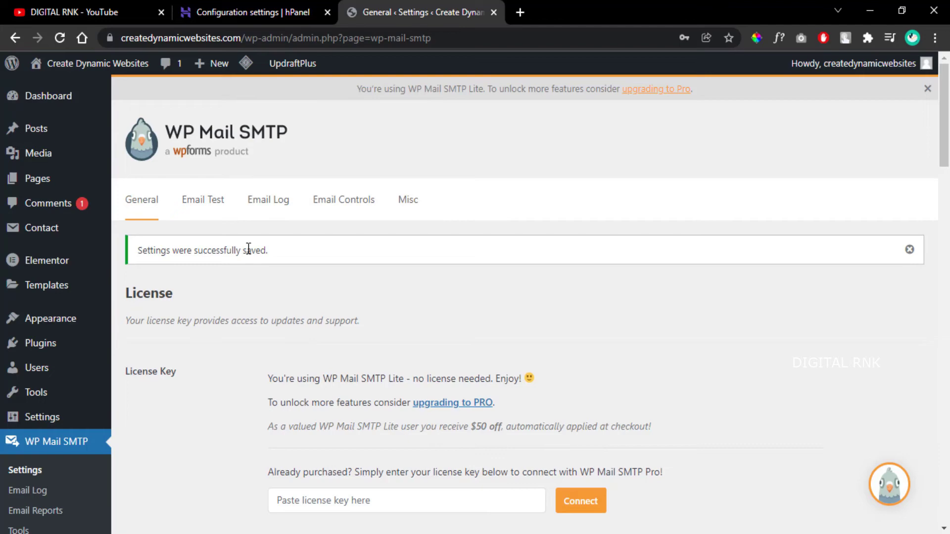
click(193, 199)
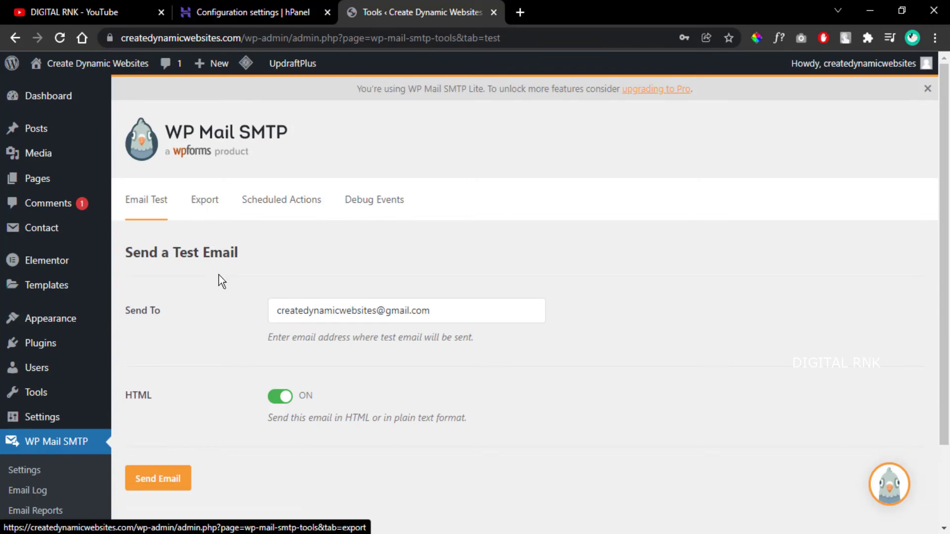
Step: Replace the prefilled recipient with the suggested Gmail address and send the test email
click(327, 315)
key(ctrl+a)
key(BackSpace)
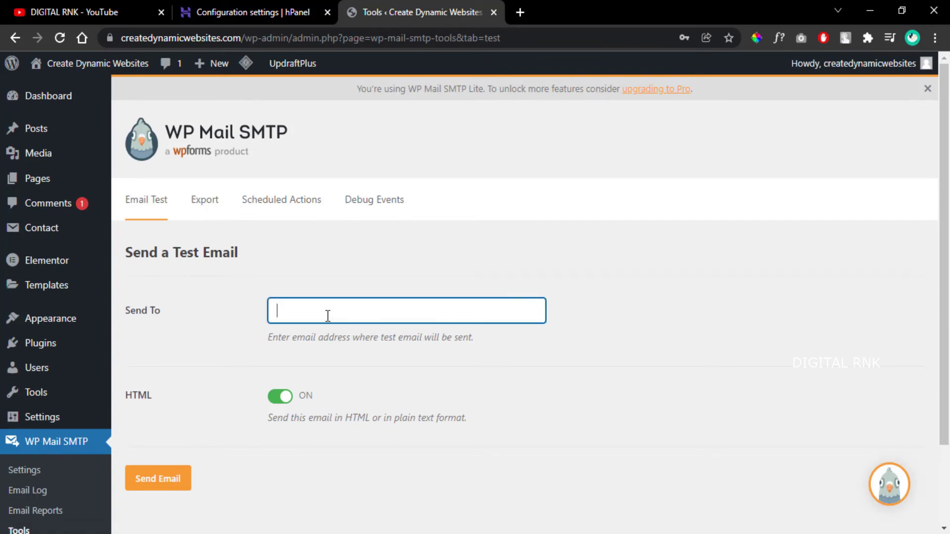
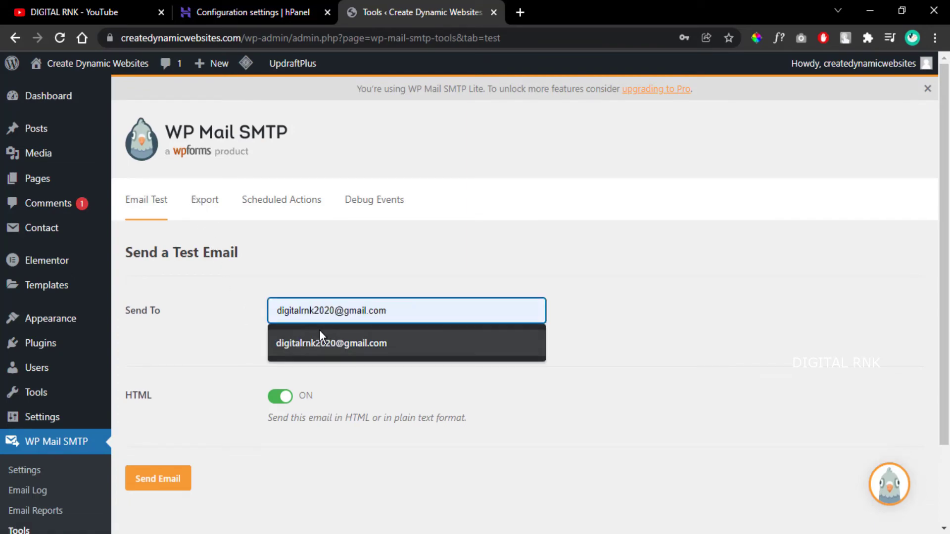
click(319, 332)
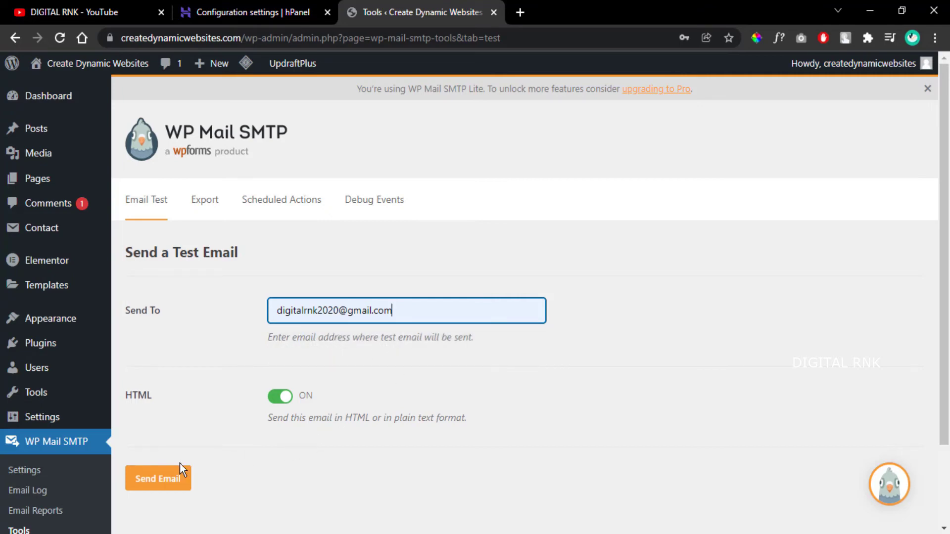
click(149, 477)
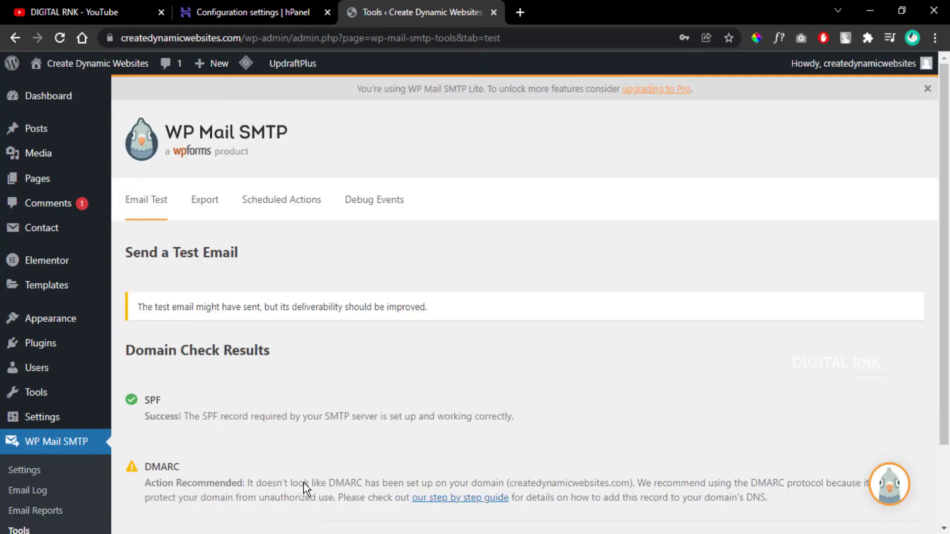
click(523, 13)
text(gmail)
Step: Load Gmail and open the WP Mail SMTP test email in the inbox
key(Return)
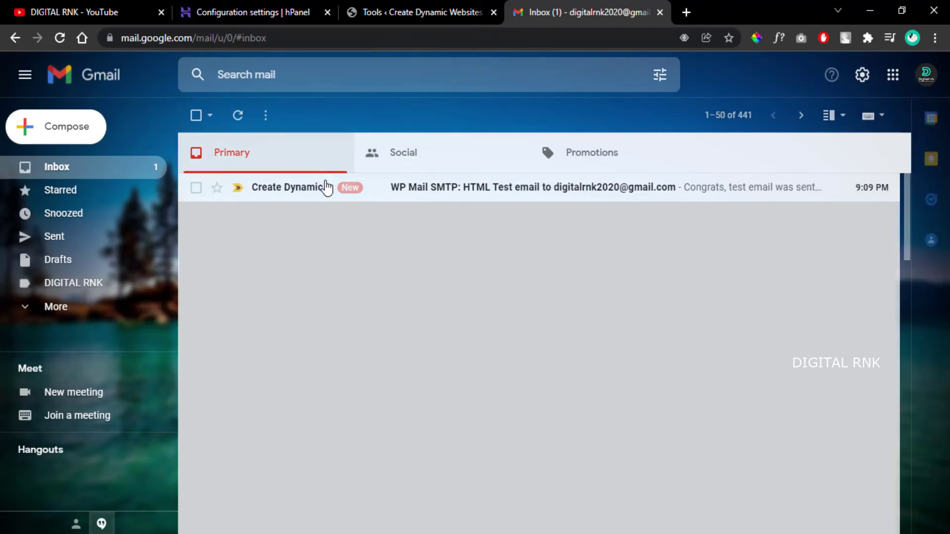
mouse_move(384, 194)
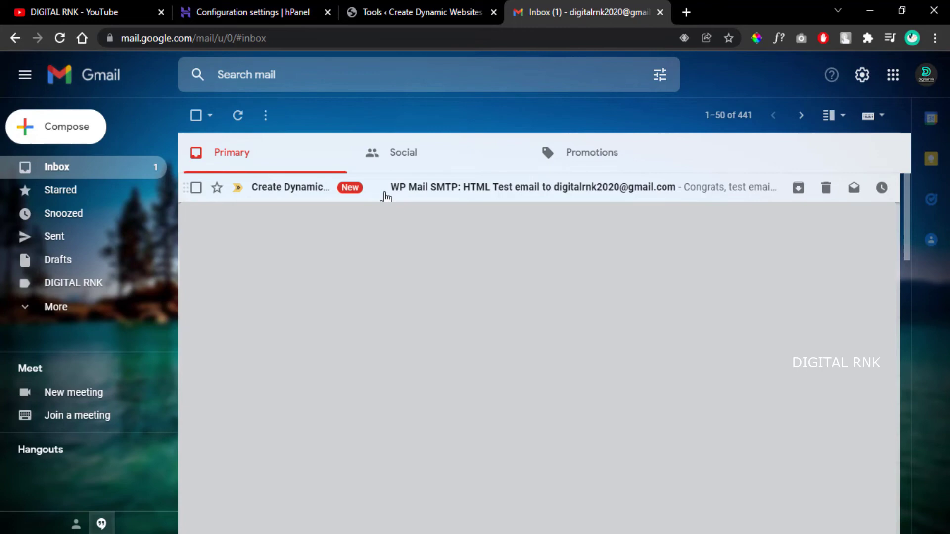
click(382, 193)
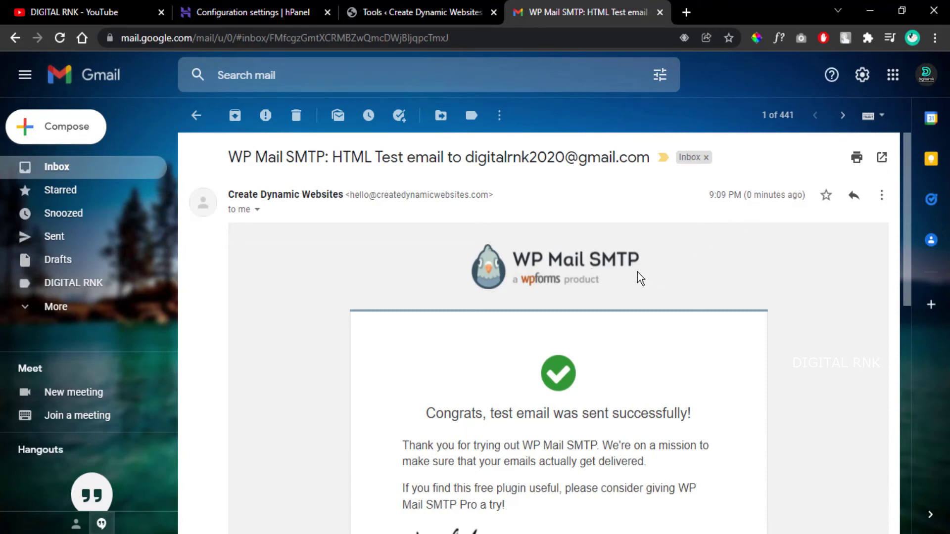
scroll(622, 304, down, 1)
scroll(622, 304, down, 2)
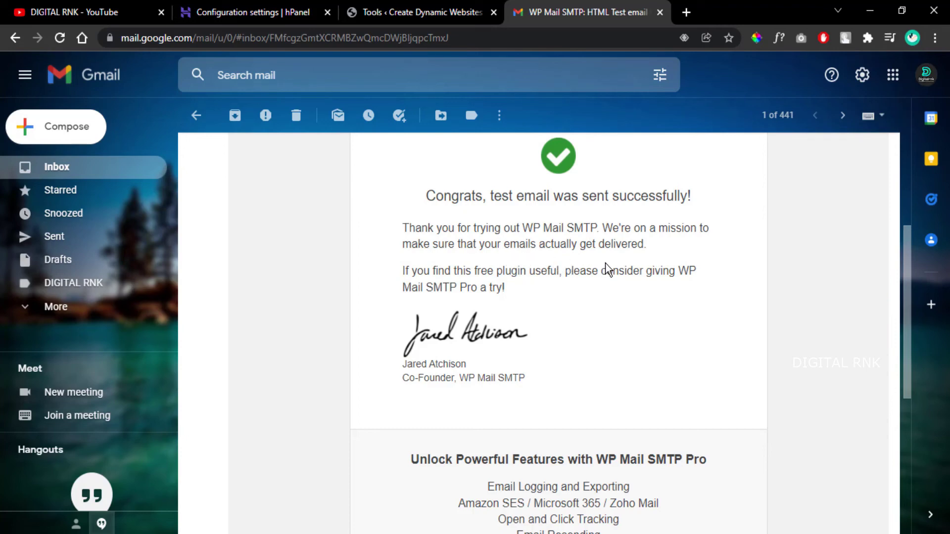
scroll(575, 297, up, 3)
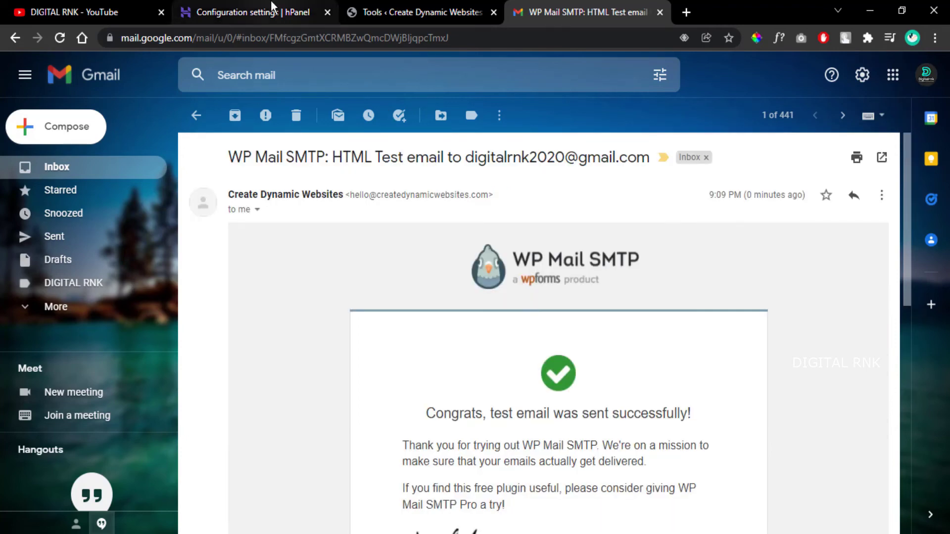
Step: Recheck host smtp.hostinger.com, SSL and port 465 in WP Mail SMTP settings, then view hPanel's configuration
click(273, 11)
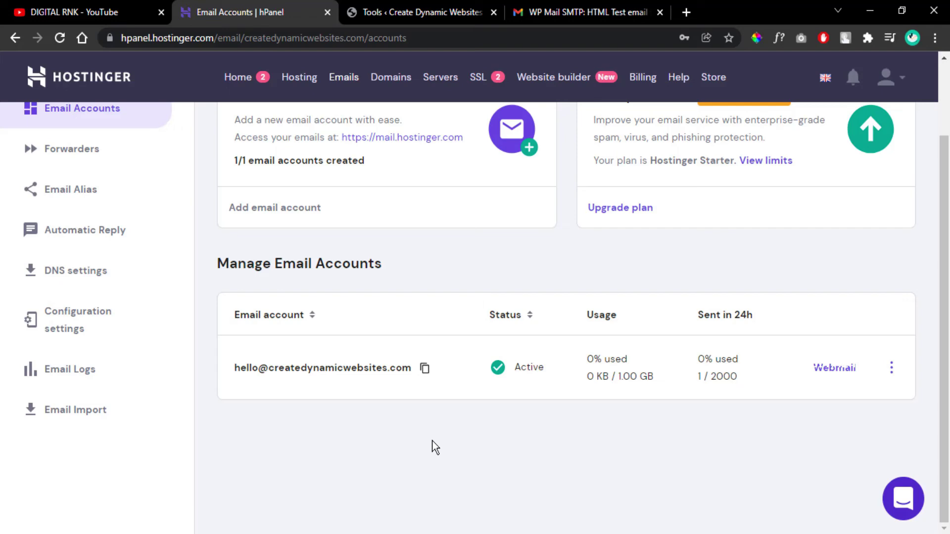
click(399, 6)
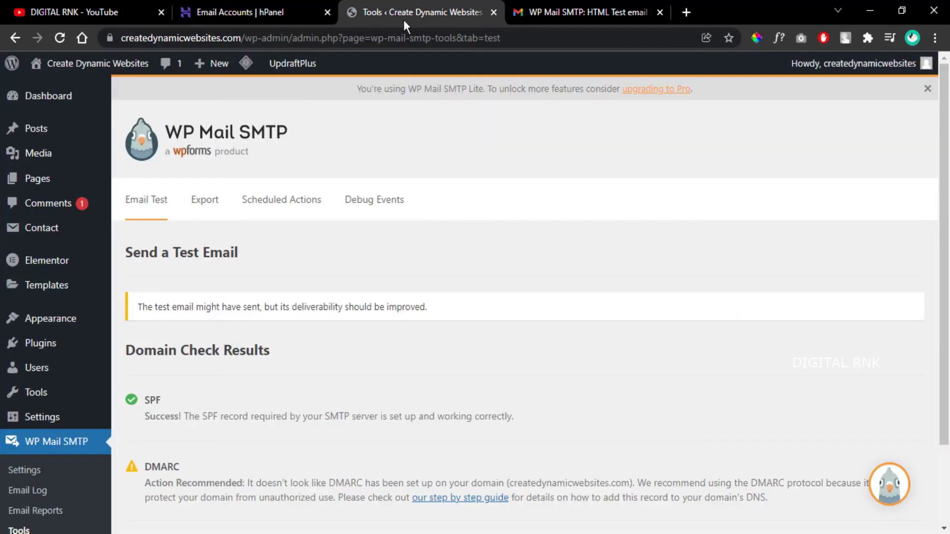
scroll(487, 380, down, 2)
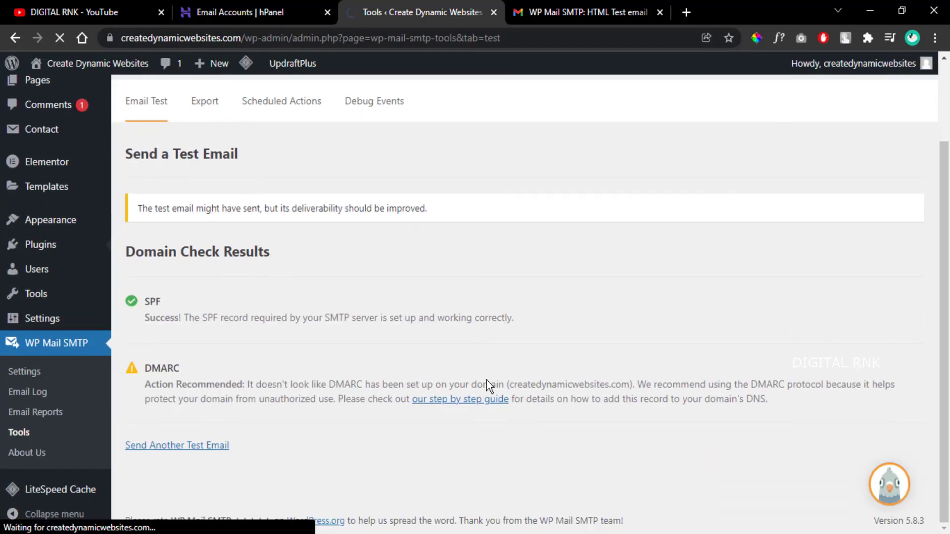
scroll(486, 380, up, 2)
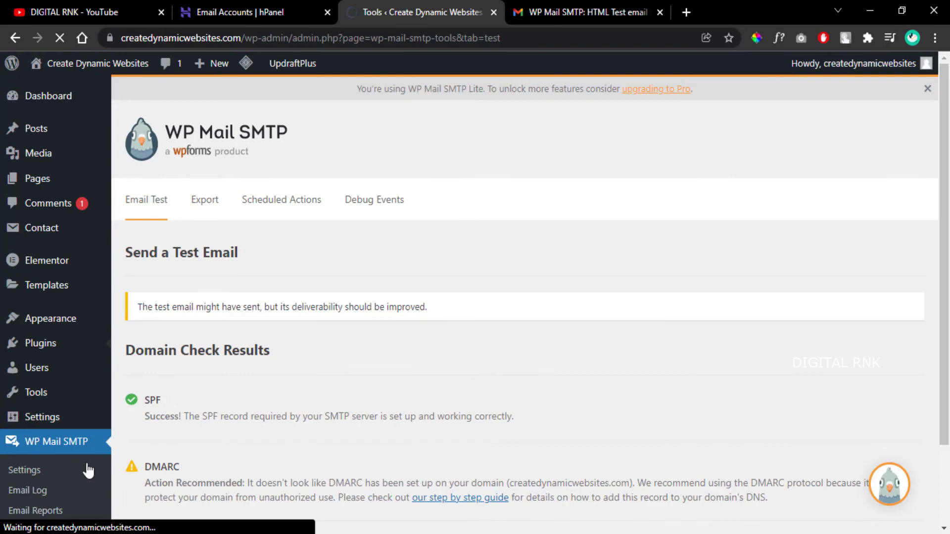
click(37, 469)
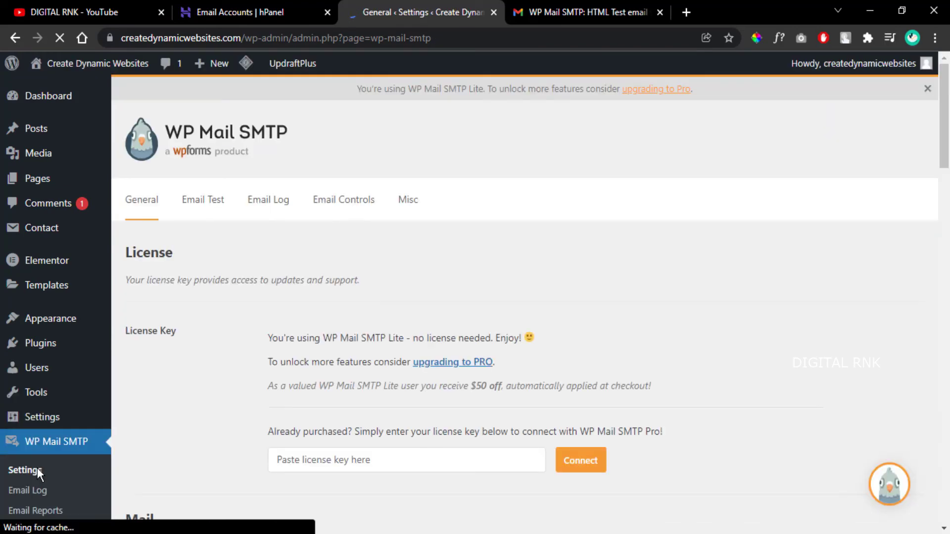
scroll(445, 309, down, 5)
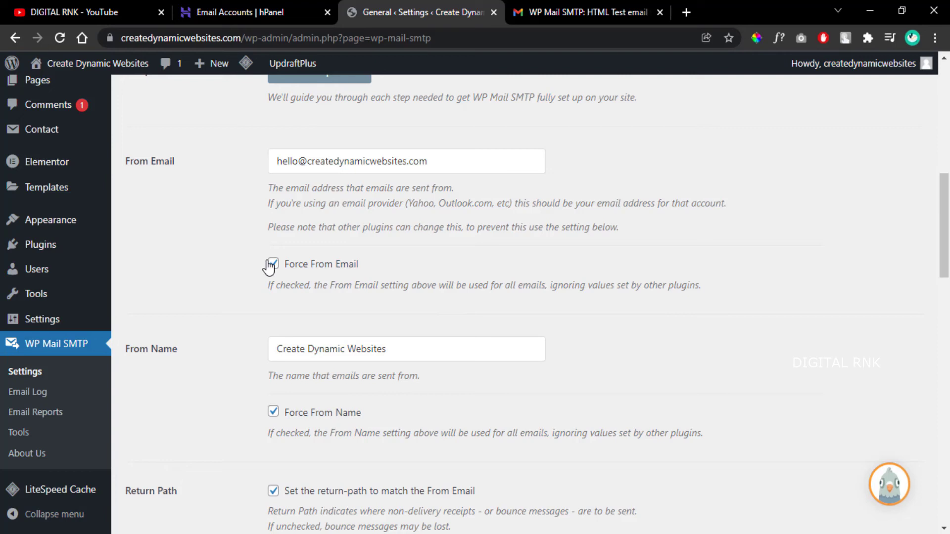
scroll(269, 263, down, 1)
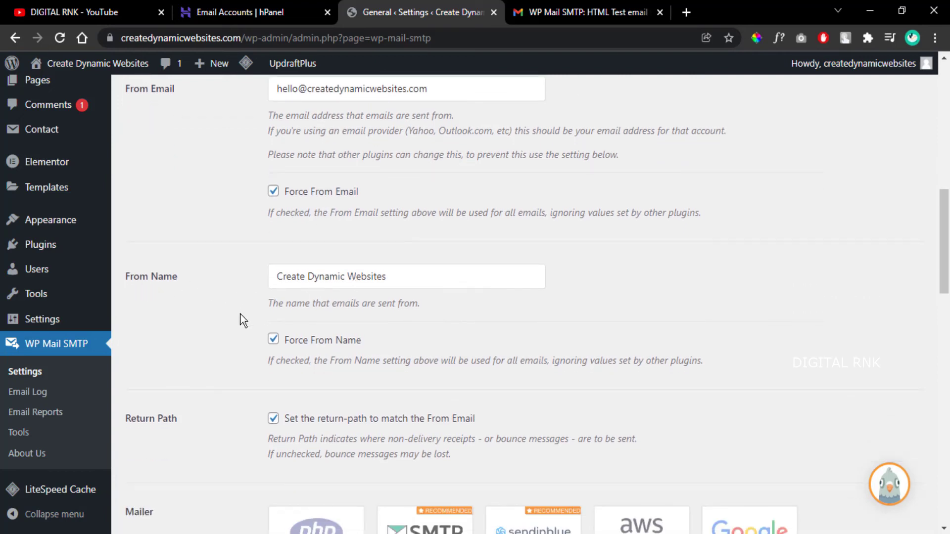
scroll(240, 314, down, 1)
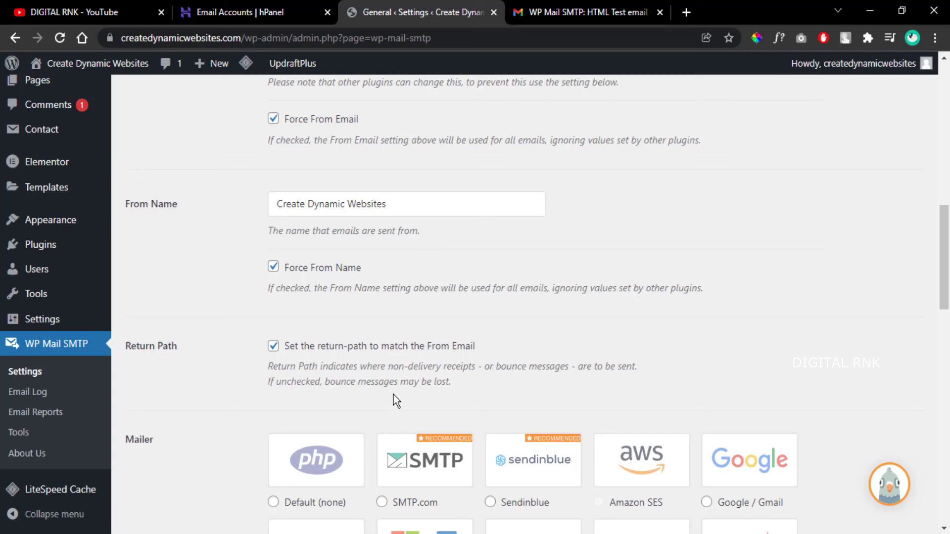
scroll(228, 365, down, 1)
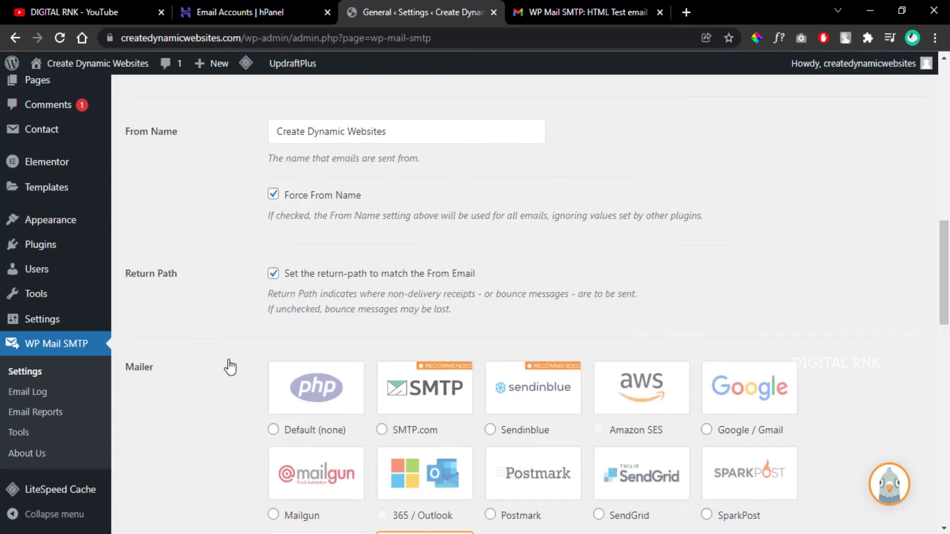
scroll(216, 336, down, 2)
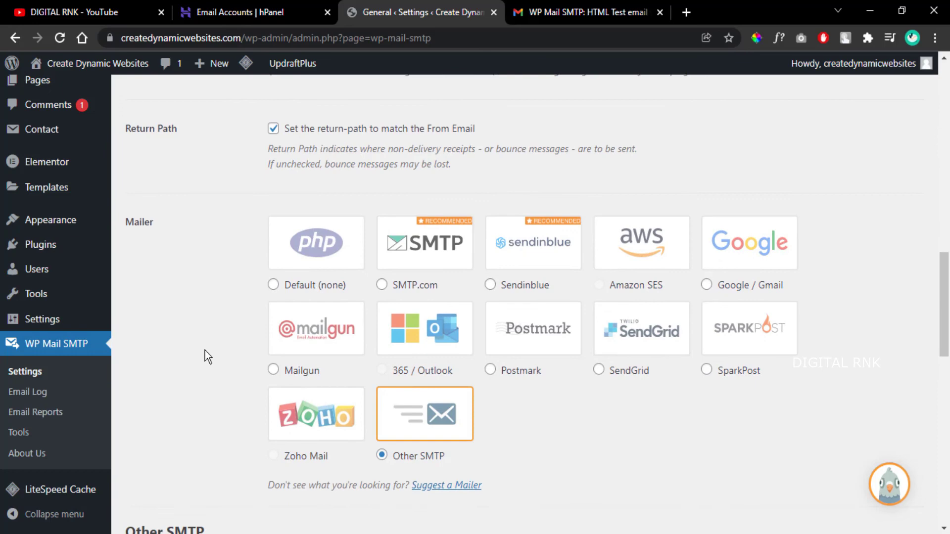
scroll(205, 355, down, 1)
scroll(205, 354, down, 3)
scroll(205, 350, down, 1)
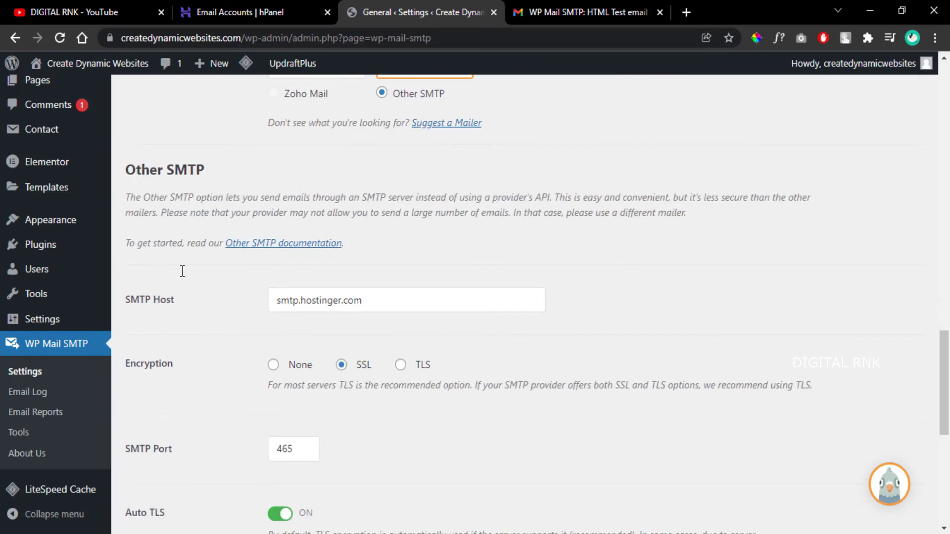
scroll(183, 270, down, 1)
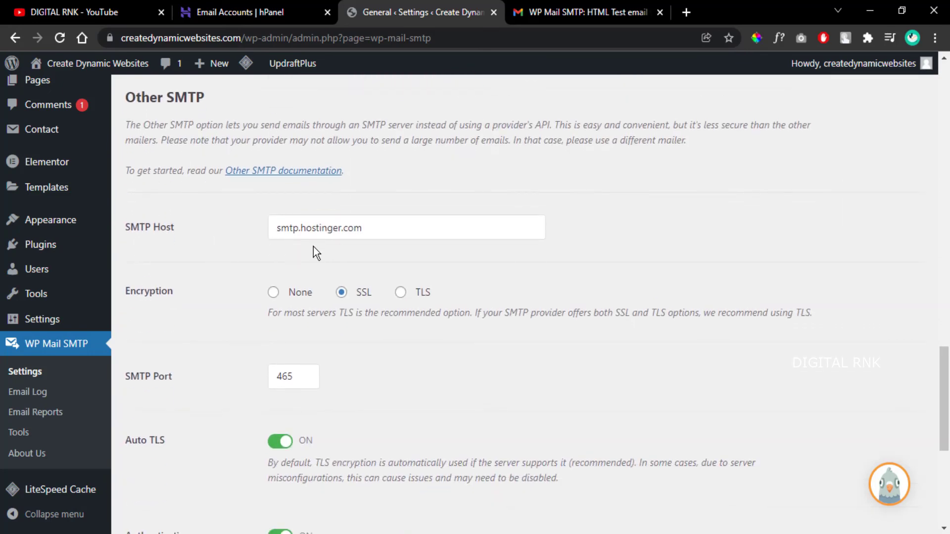
click(239, 6)
Step: Compare outgoing port 465 with hPanel's manual configuration and save the Other SMTP settings
click(156, 350)
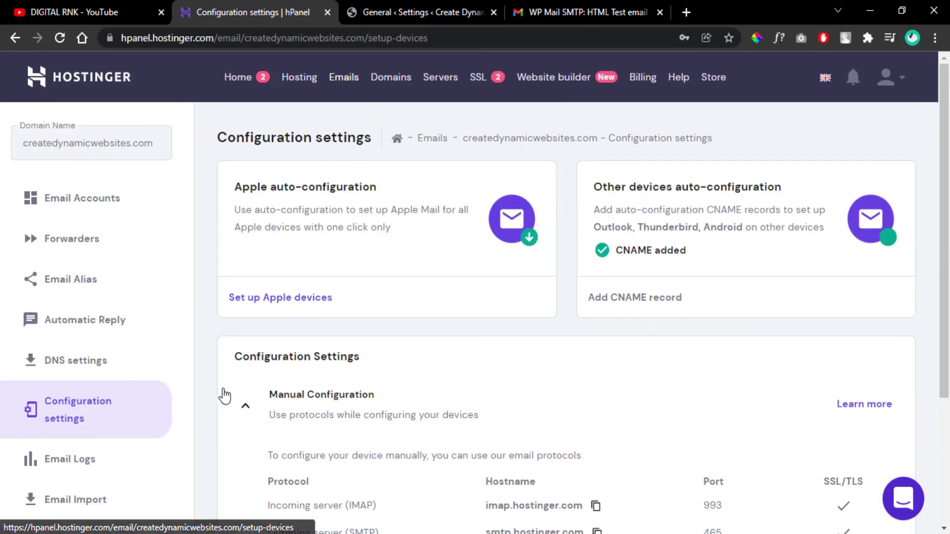
scroll(215, 401, down, 2)
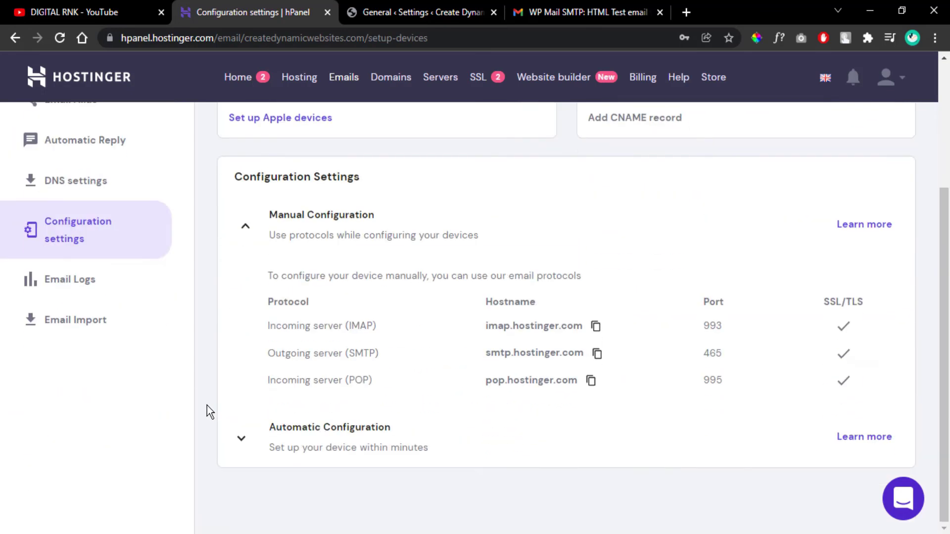
click(439, 7)
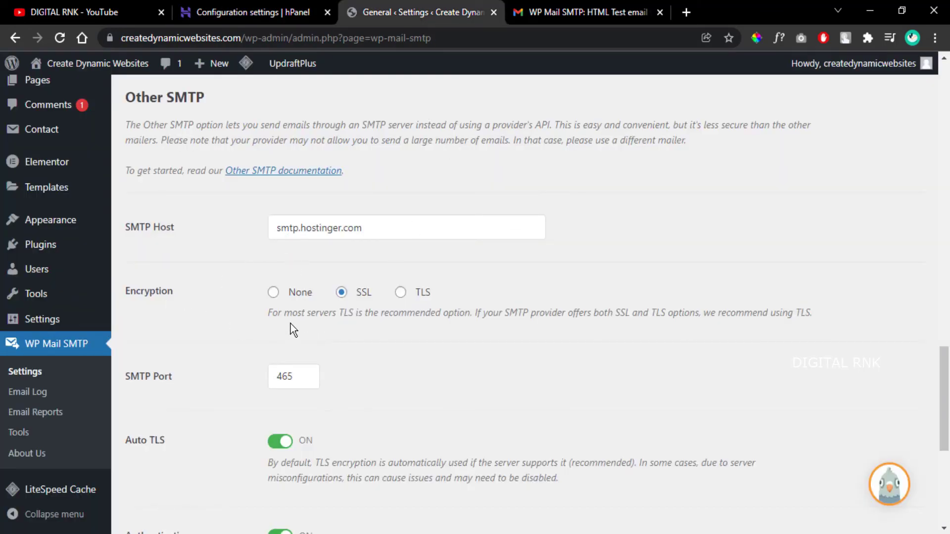
scroll(217, 367, down, 2)
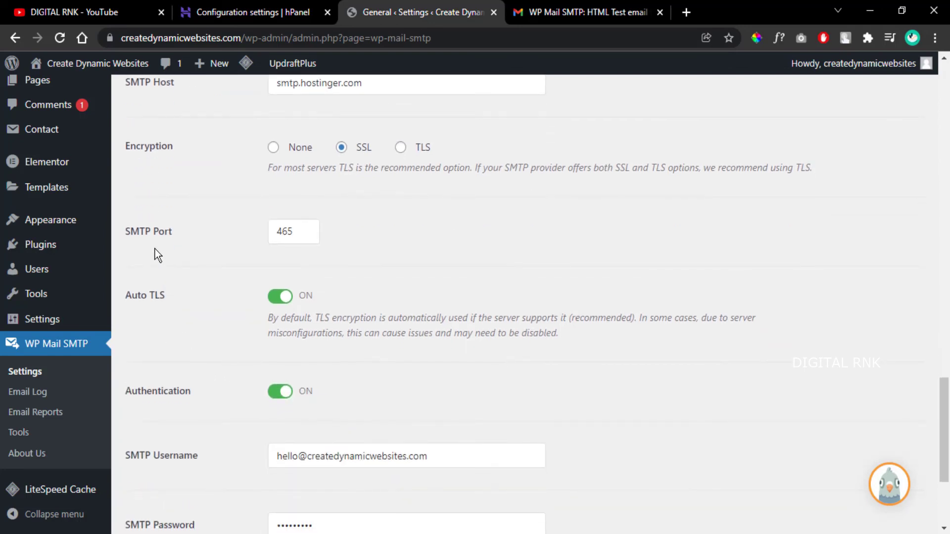
click(286, 10)
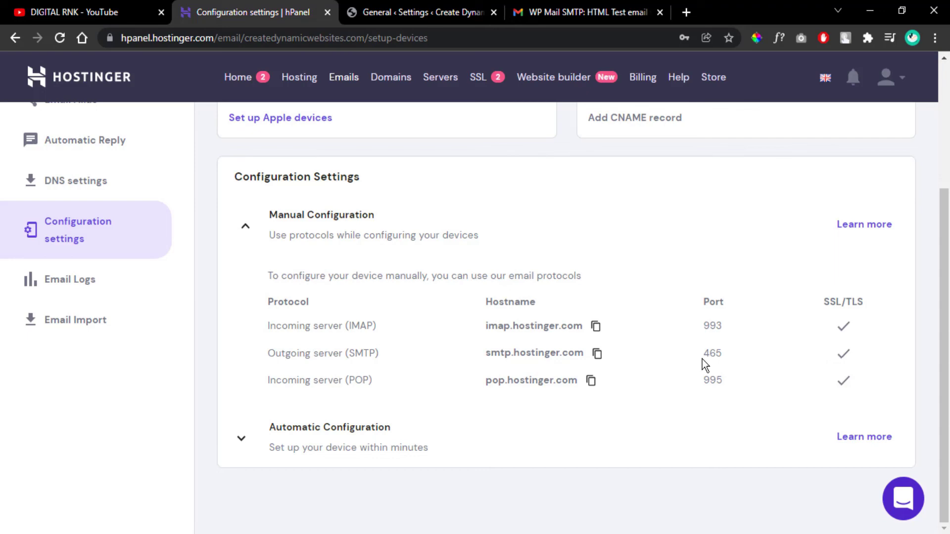
drag(703, 354, 722, 354)
click(404, 10)
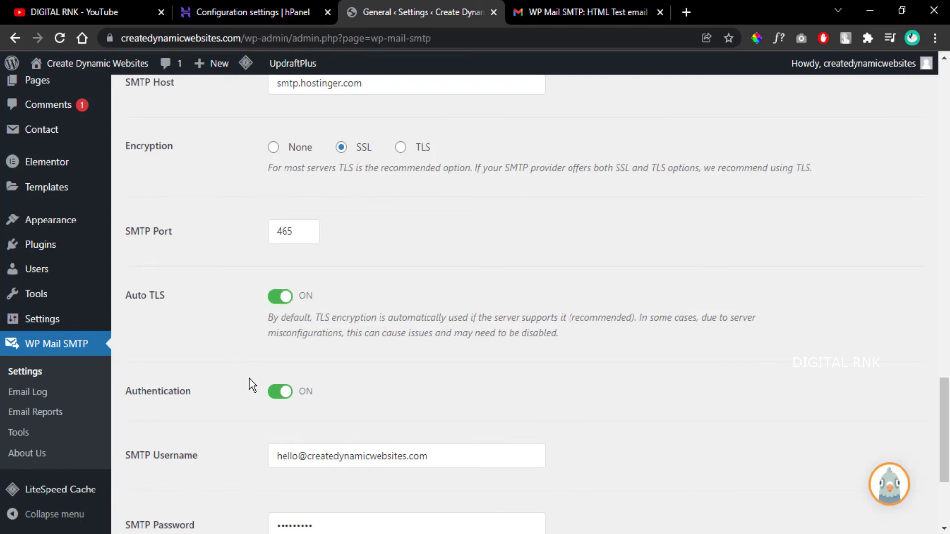
scroll(250, 382, down, 1)
scroll(231, 373, down, 1)
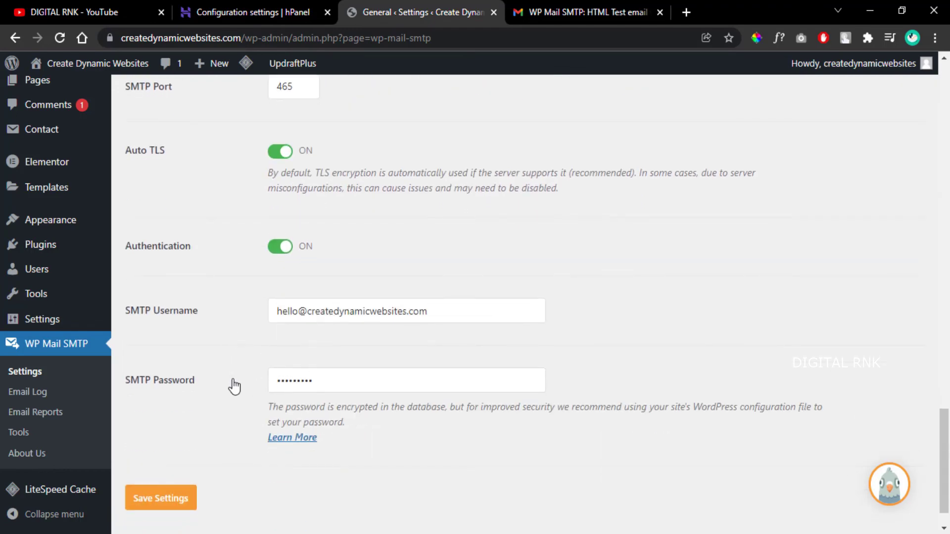
click(190, 504)
scroll(233, 497, up, 3)
scroll(233, 494, up, 6)
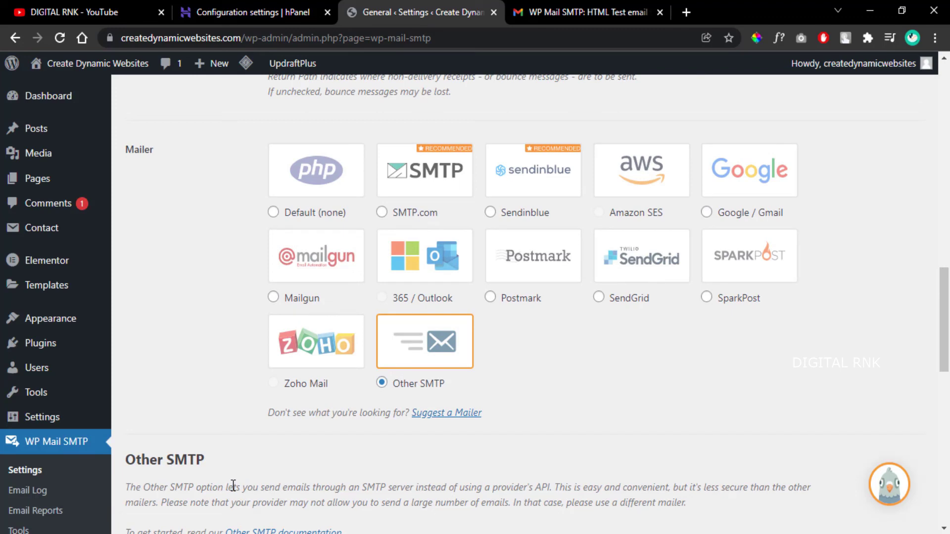
scroll(233, 485, up, 1)
scroll(233, 486, up, 3)
scroll(234, 486, up, 2)
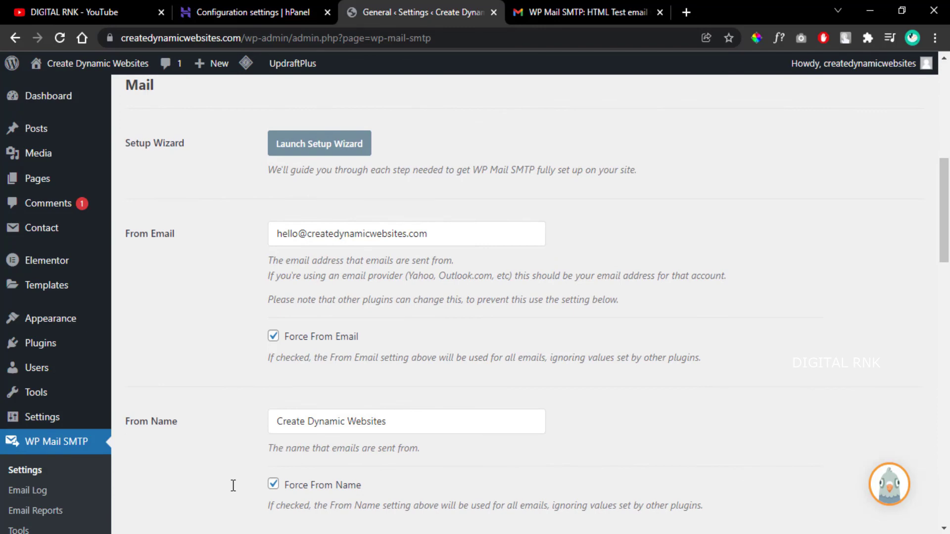